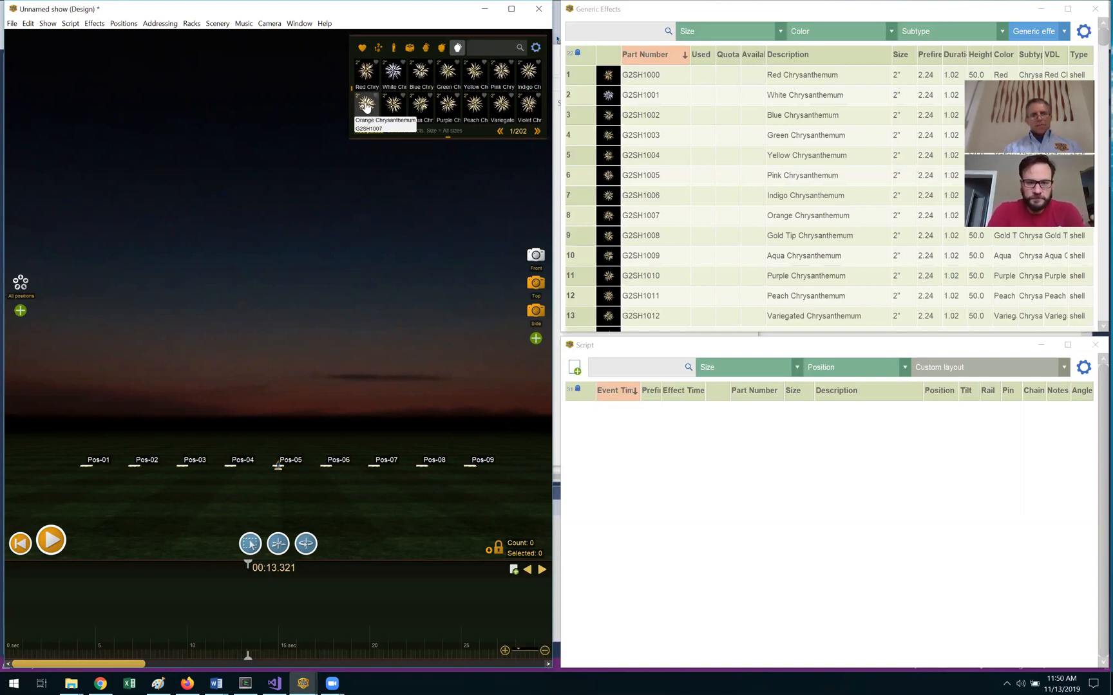
# Insert Orange Chrysanthemum shells at all nine positions and make them into a first-to-last sequence with a total duration of 0.8, previewing it.
pyautogui.doubleClick(365, 107)
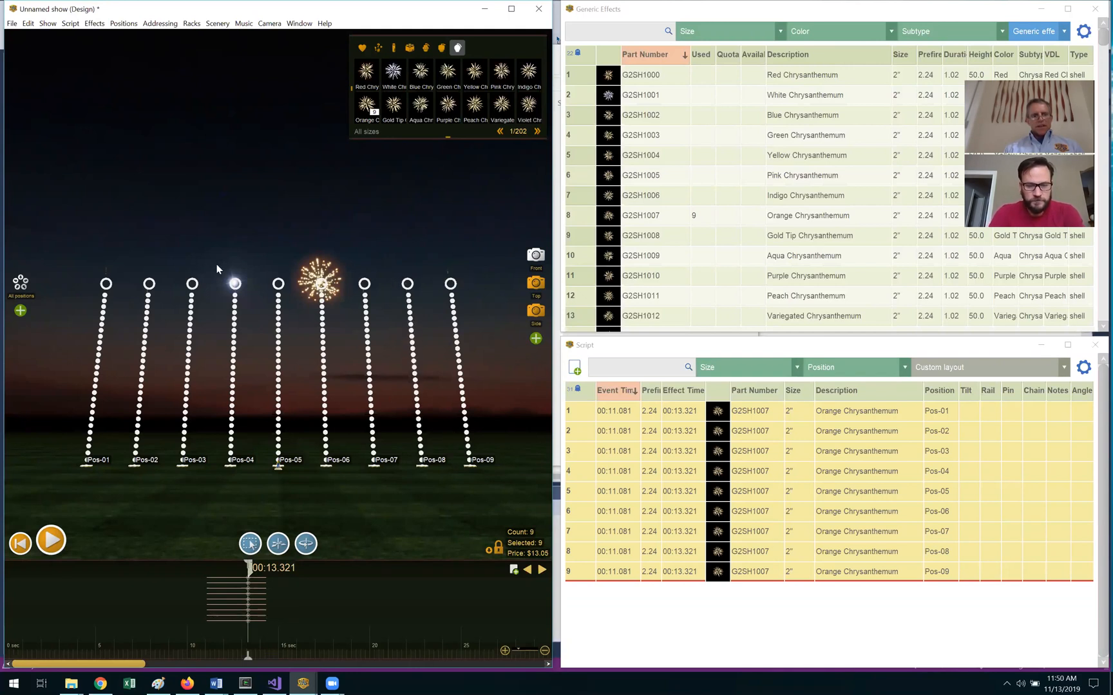
pyautogui.click(47, 23)
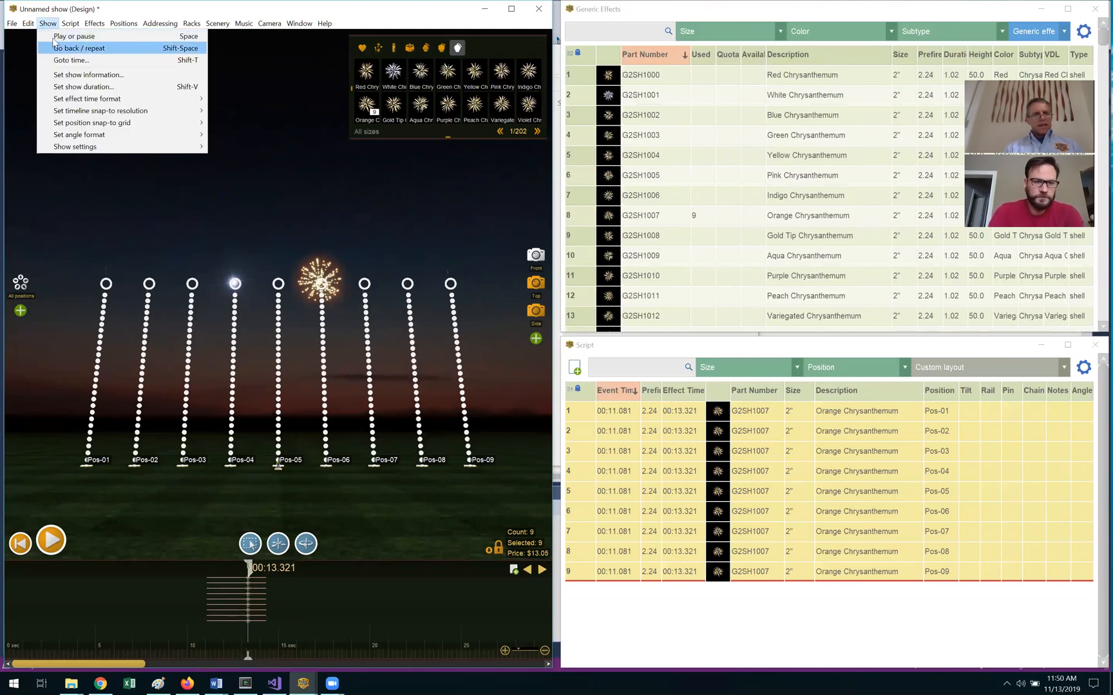
pyautogui.moveTo(70, 23)
pyautogui.moveTo(90, 99)
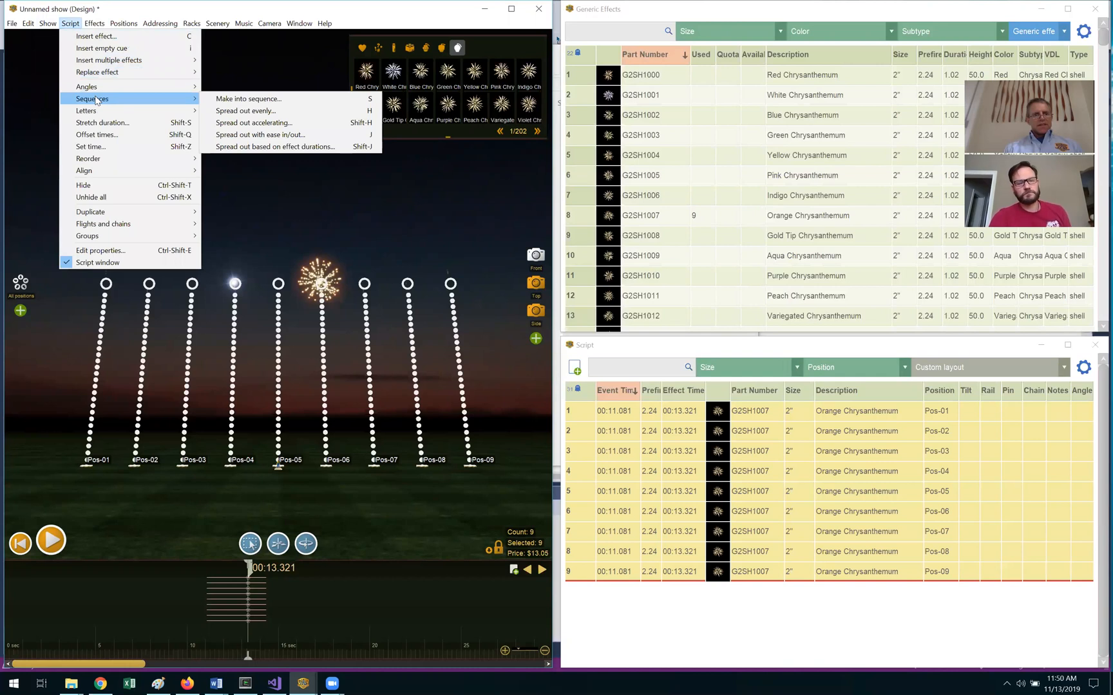
pyautogui.click(314, 101)
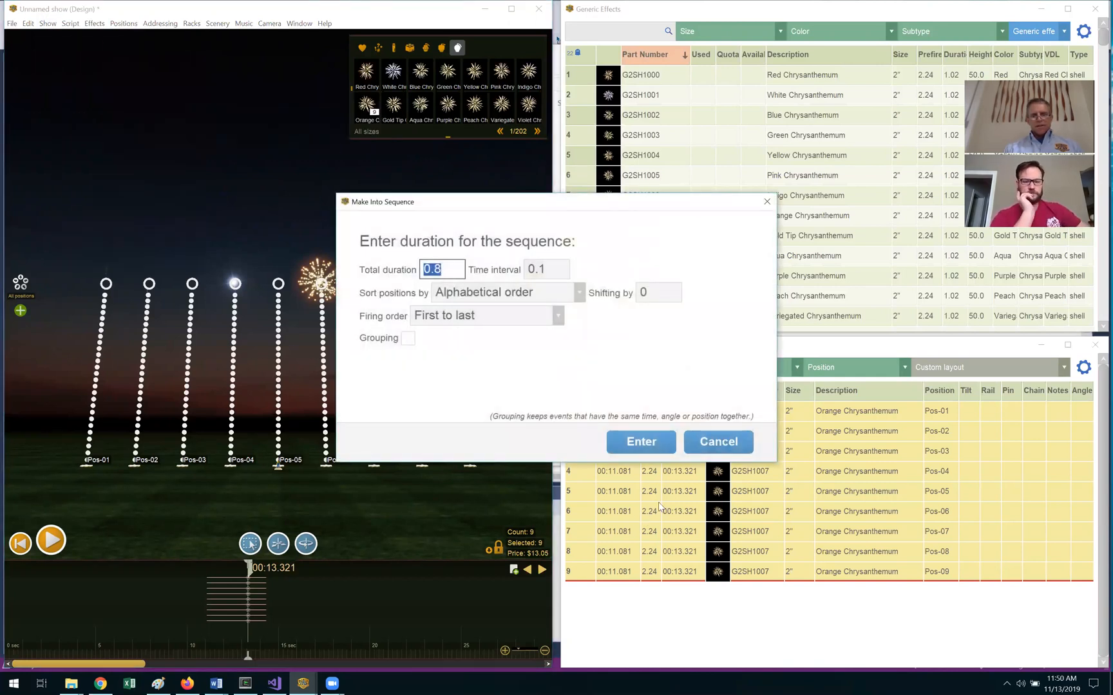
pyautogui.click(635, 434)
pyautogui.press('space')
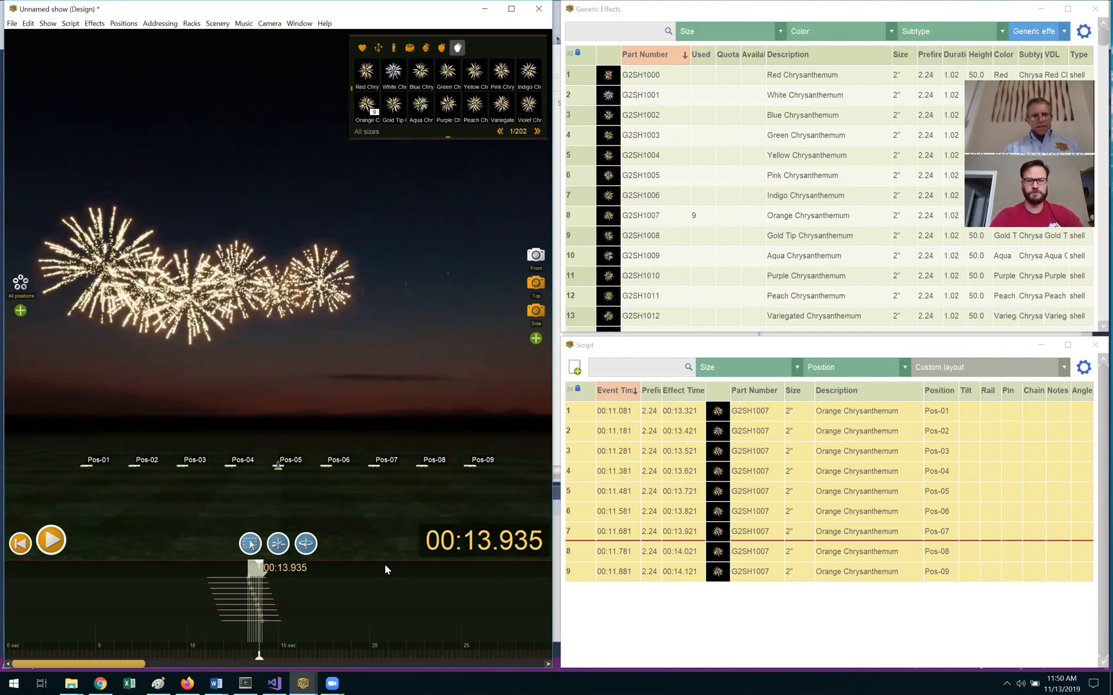
pyautogui.press('space')
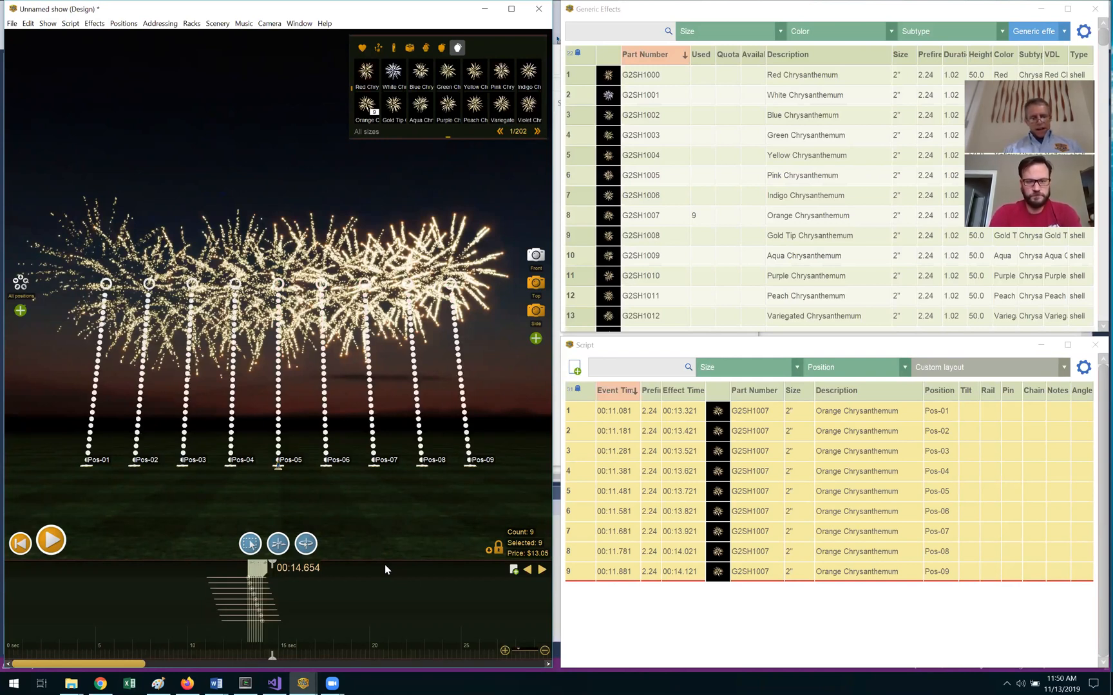
# Paste a second copy of the nine-shell sequence starting at effect time 00:16.946 and preview it.
pyautogui.hotkey('ctrl', 'v')
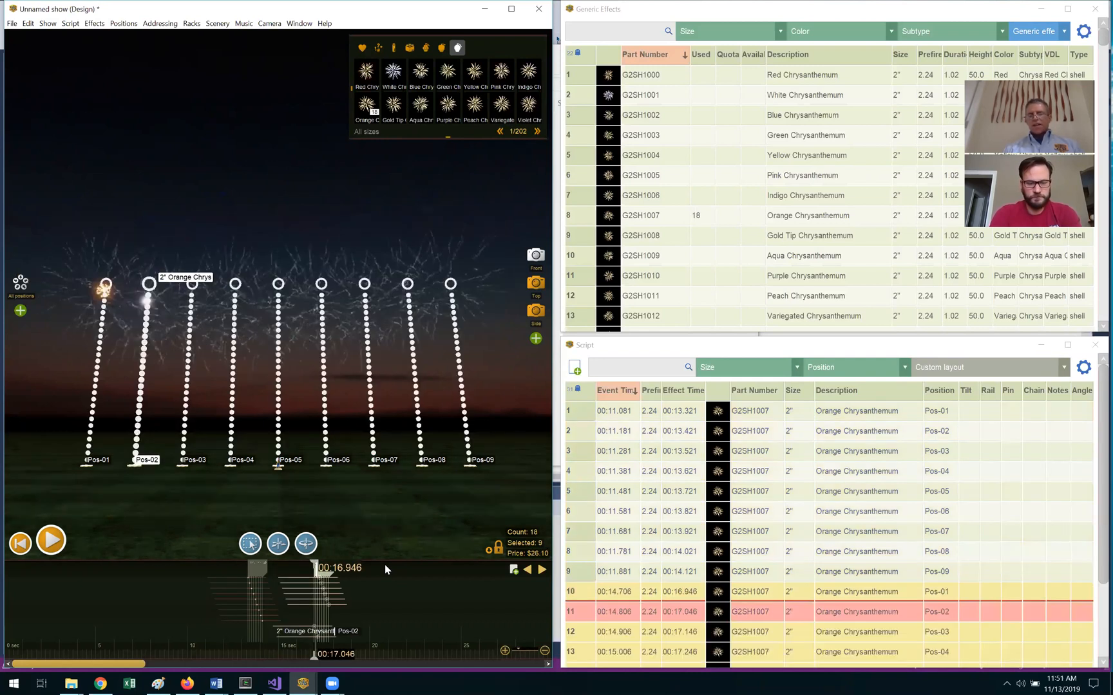
pyautogui.press('space')
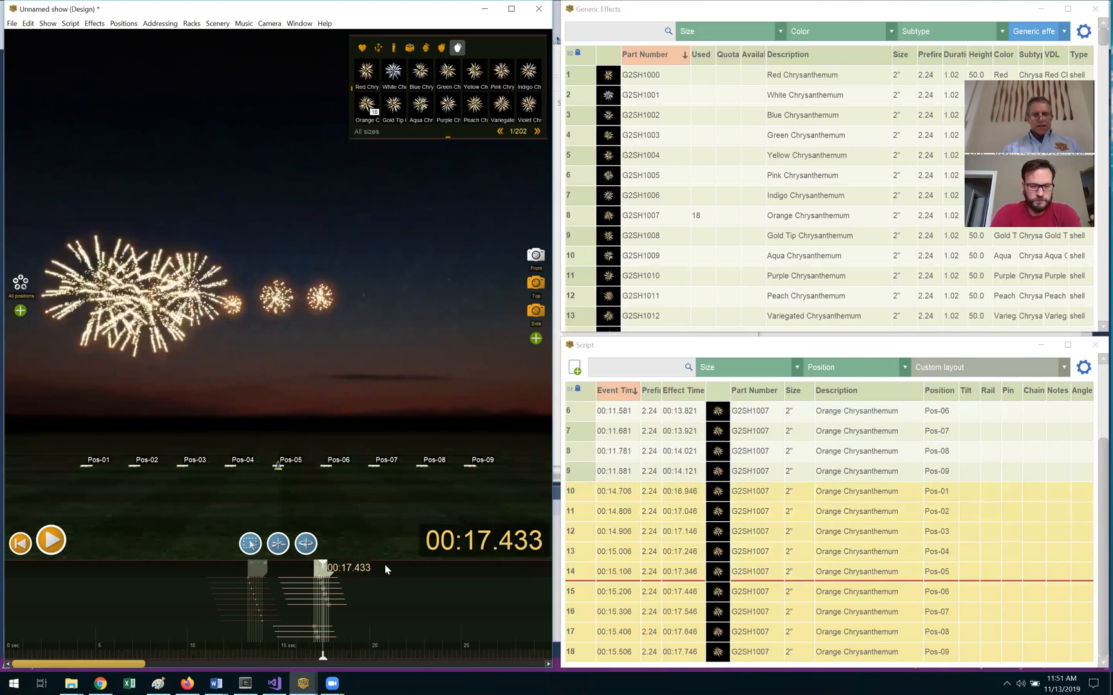
pyautogui.press('space')
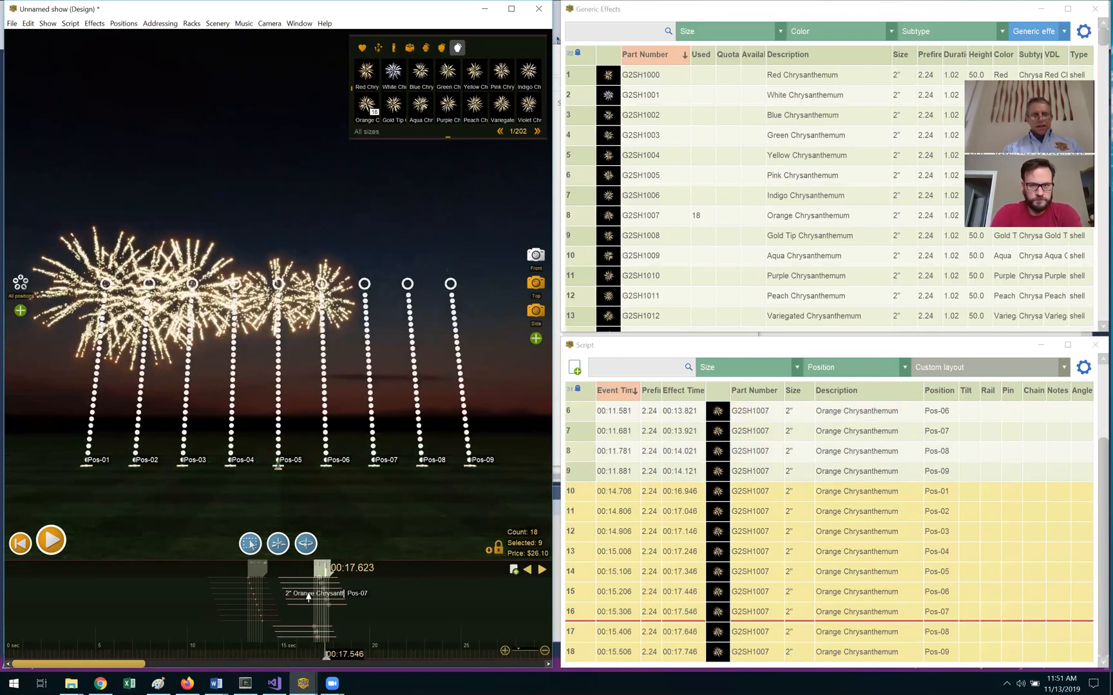
# Reverse the order of the second sequence so it fires from Pos-09 to Pos-01, and preview the result.
pyautogui.click(70, 25)
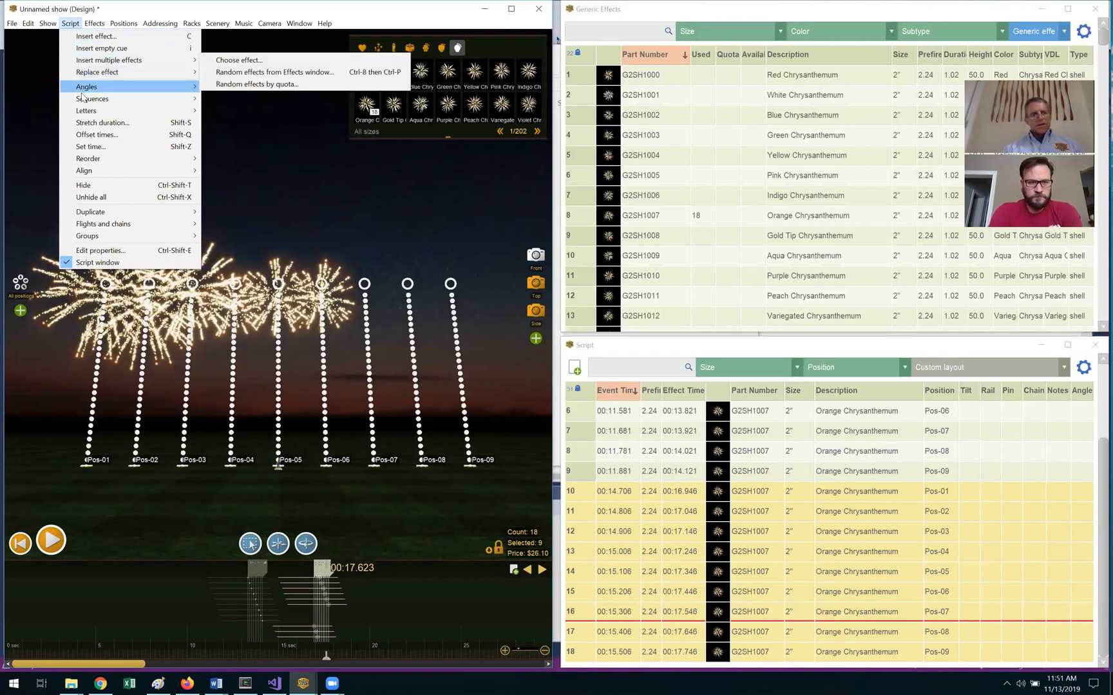
pyautogui.moveTo(83, 101)
pyautogui.moveTo(103, 159)
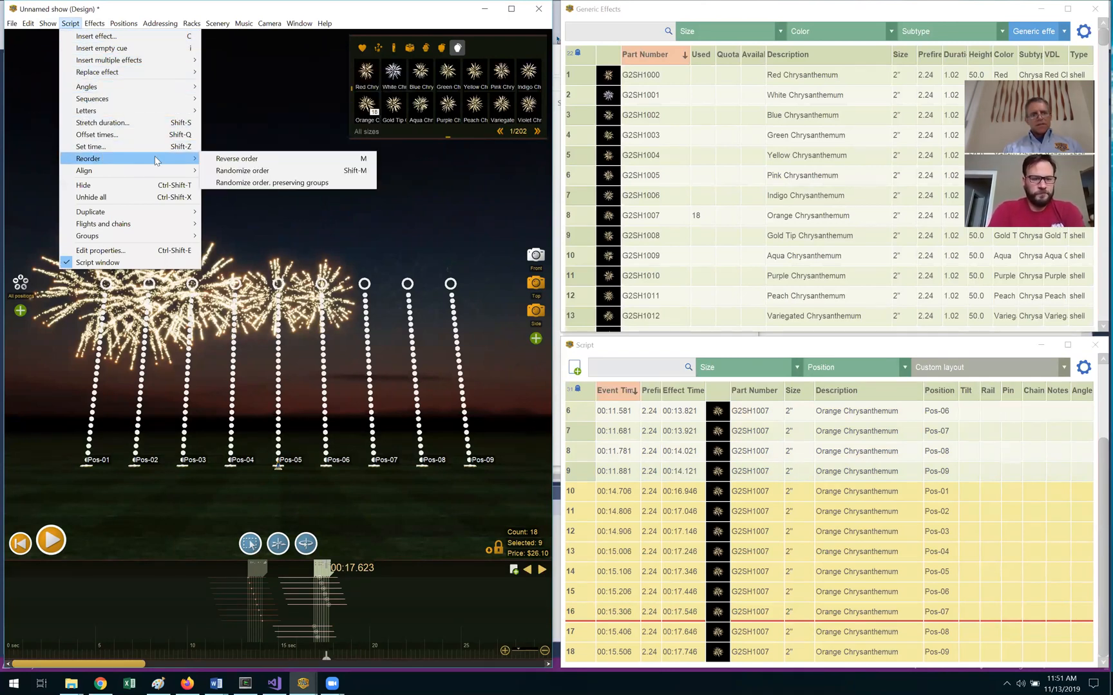
pyautogui.click(234, 159)
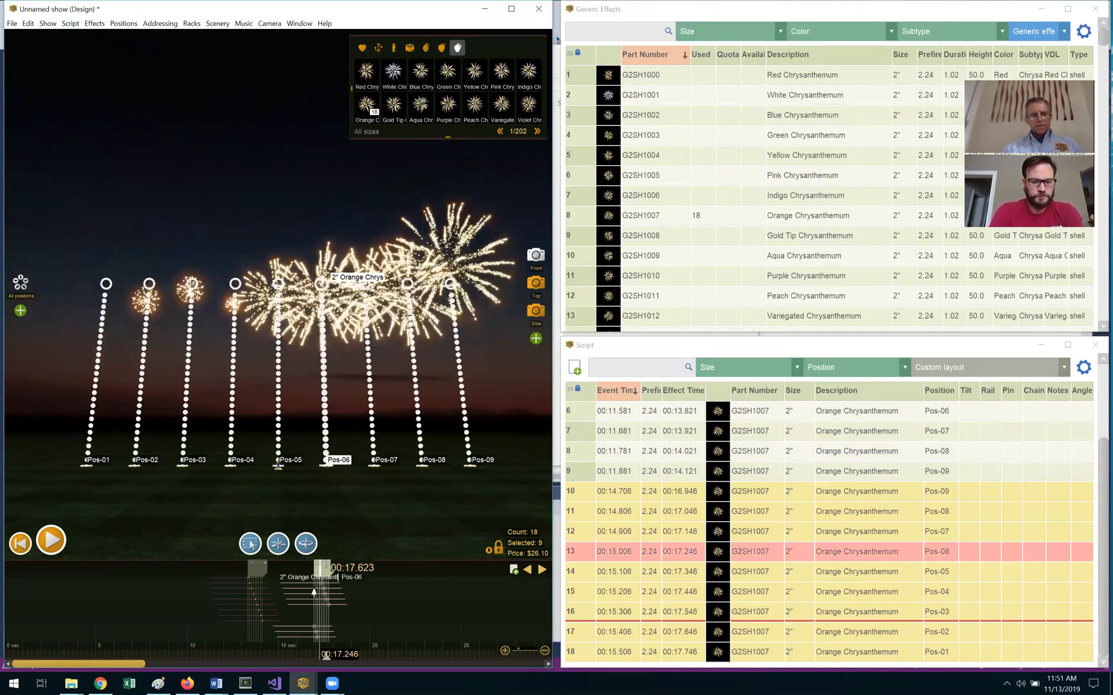
pyautogui.moveTo(327, 655)
pyautogui.mouseDown()
pyautogui.moveTo(228, 655)
pyautogui.moveTo(330, 656)
pyautogui.mouseUp()
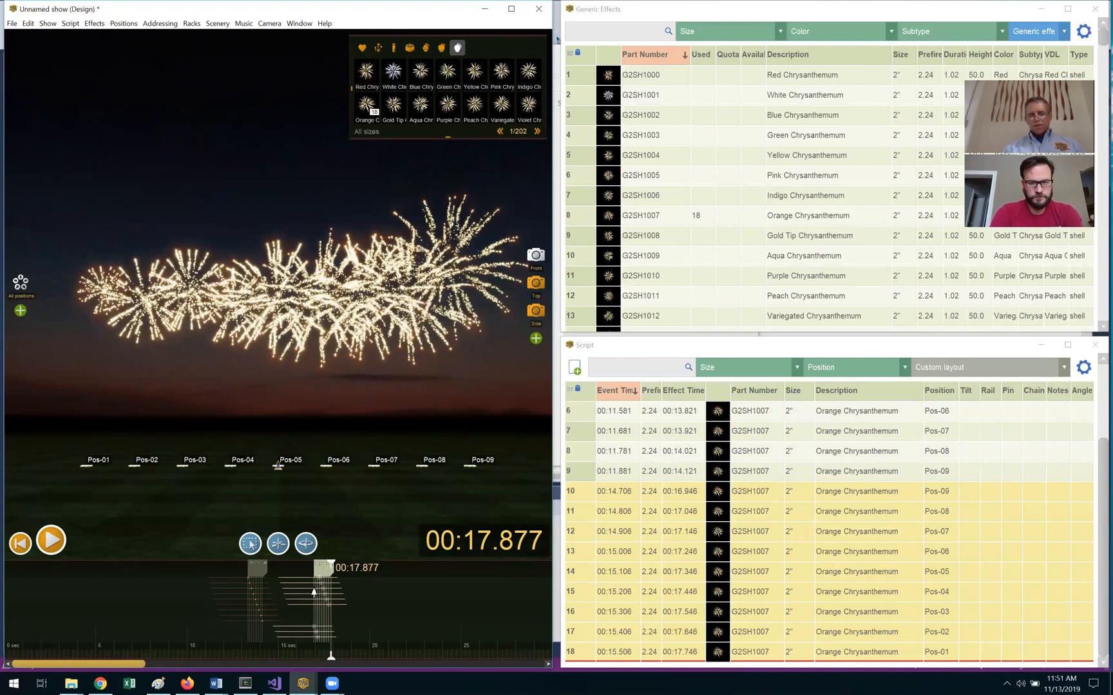
pyautogui.click(240, 656)
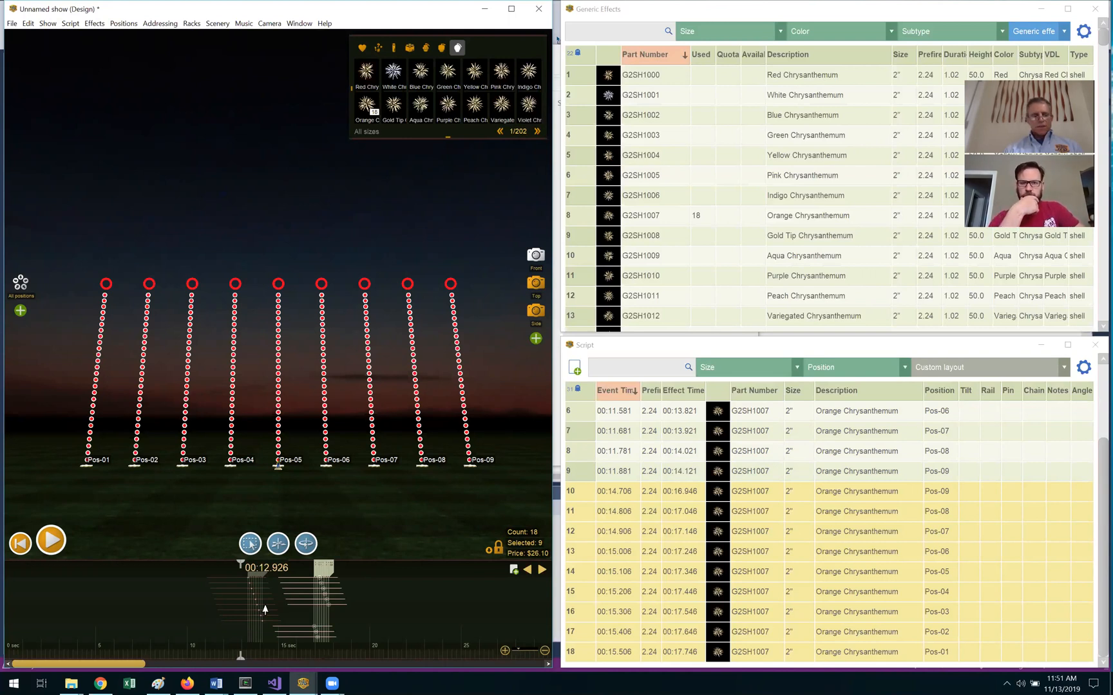
# Unhide the Track column in the script table.
pyautogui.click(1082, 373)
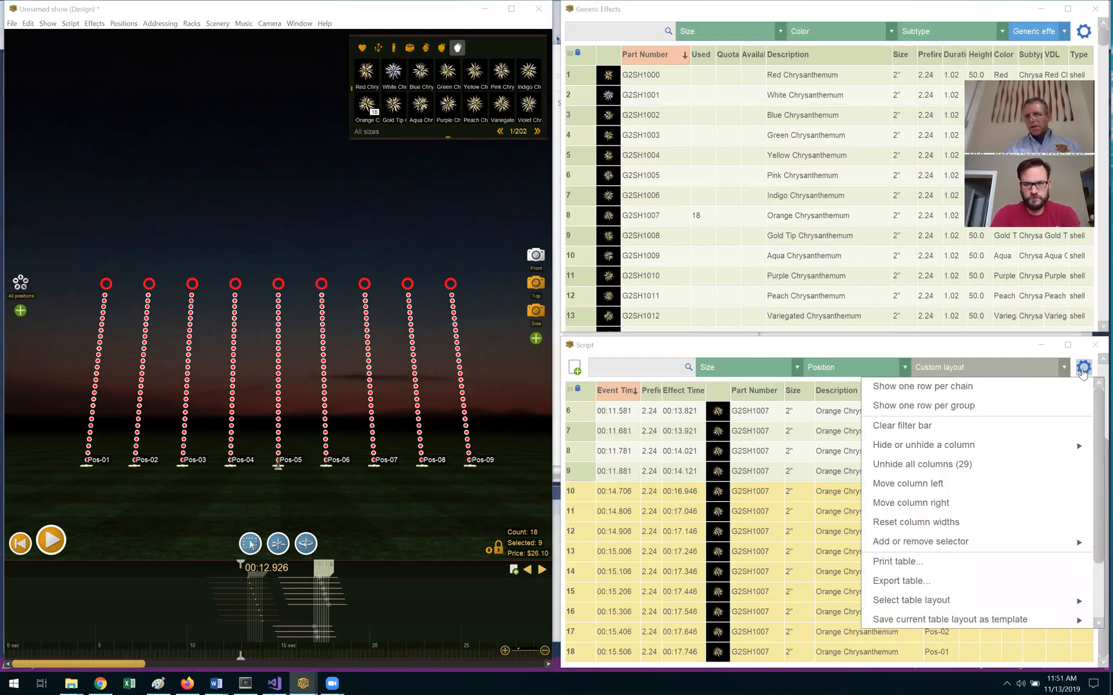
pyautogui.moveTo(1057, 445)
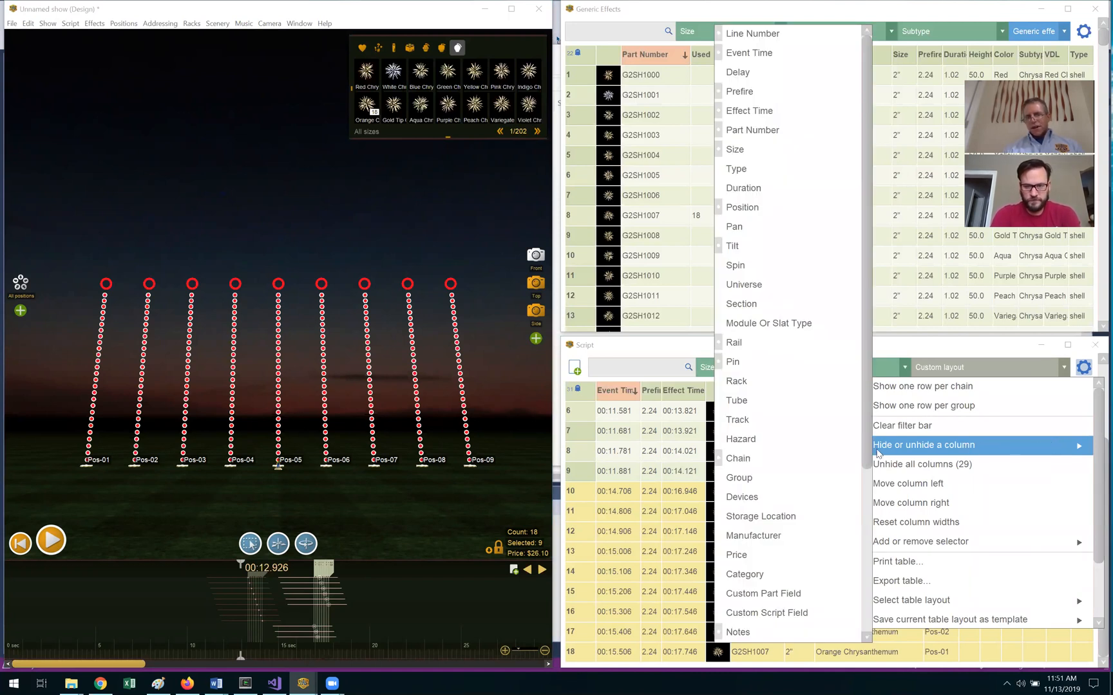
pyautogui.click(812, 425)
pyautogui.moveTo(1008, 415)
pyautogui.mouseDown()
pyautogui.moveTo(1020, 591)
pyautogui.moveTo(1010, 416)
pyautogui.mouseUp()
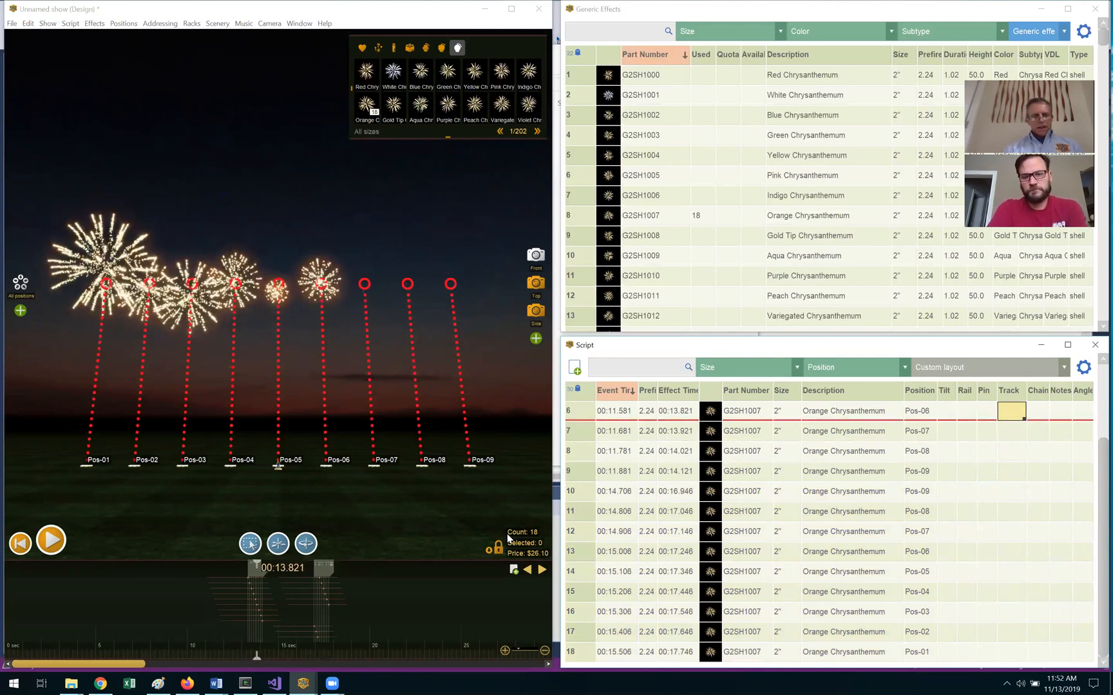
pyautogui.click(335, 601)
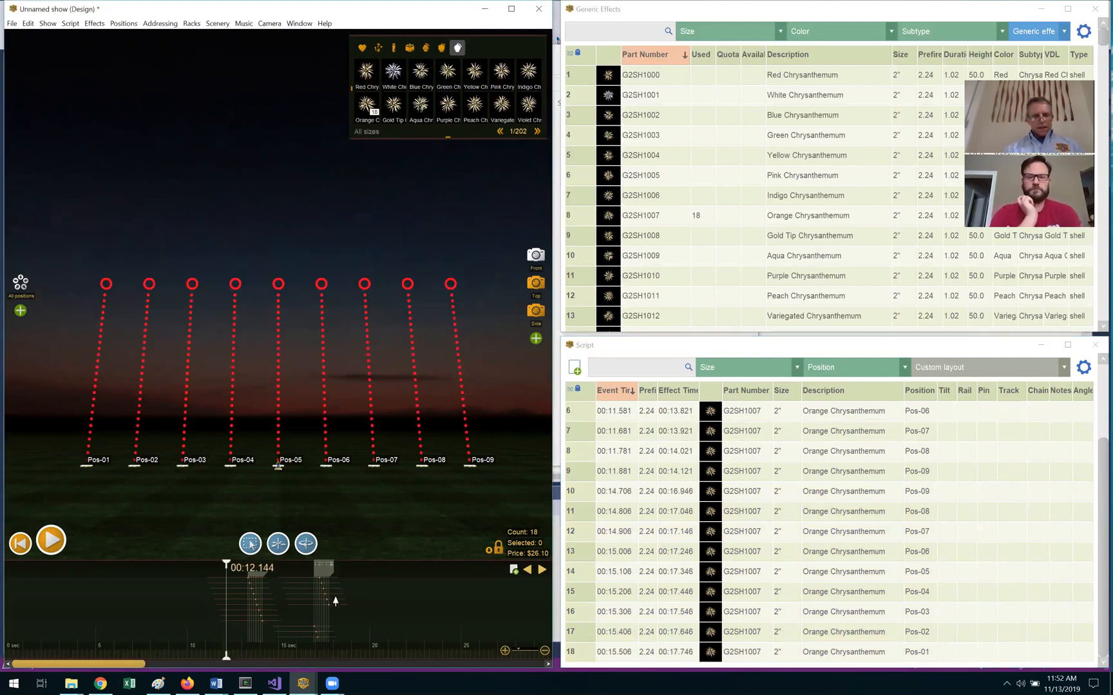
pyautogui.press('space')
# Assign track 1 to all nine events of the first sequence, script rows 1 to 9.
pyautogui.scroll(3, 335, 601)
pyautogui.scroll(-1, 335, 600)
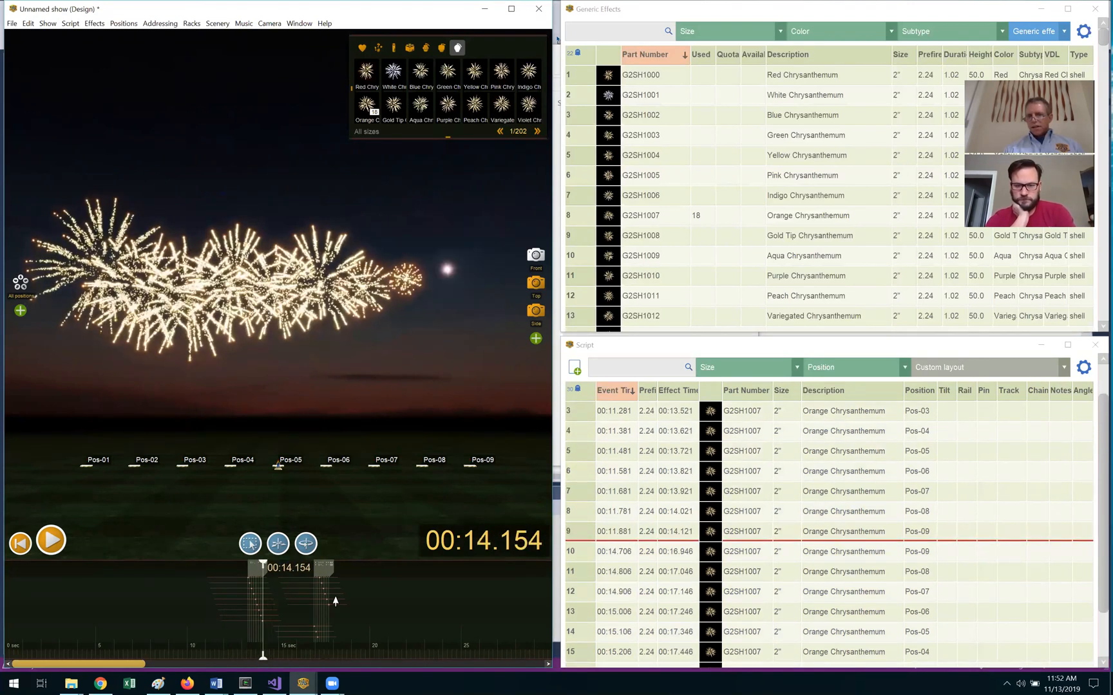
pyautogui.scroll(3, 335, 599)
pyautogui.click(1095, 475)
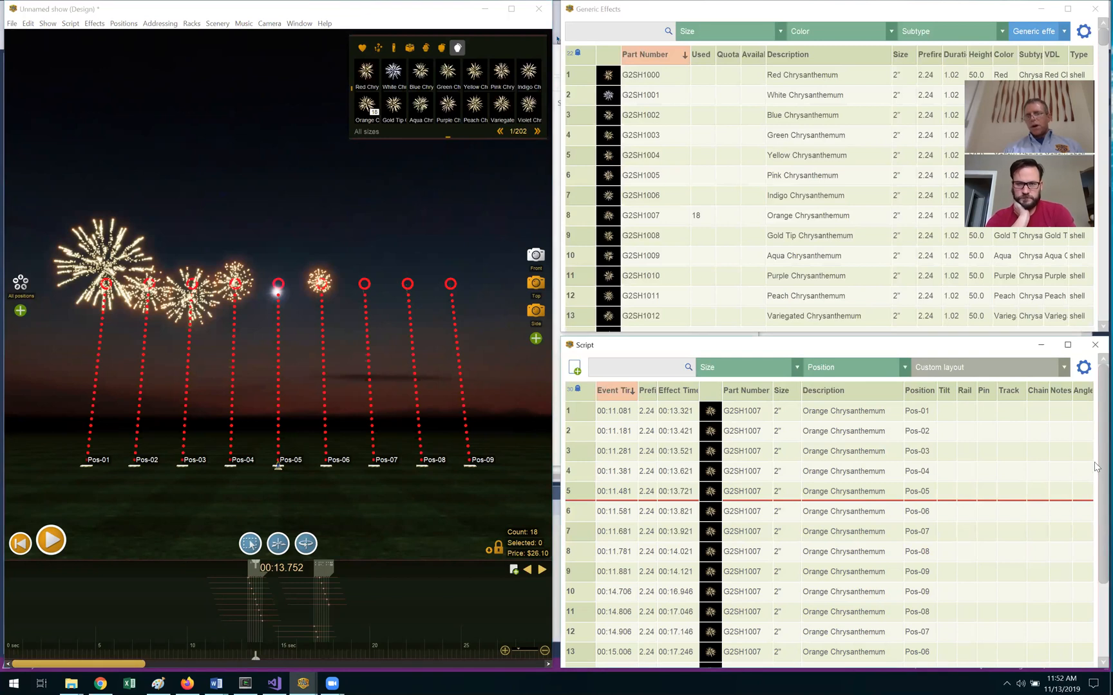
pyautogui.click(1013, 416)
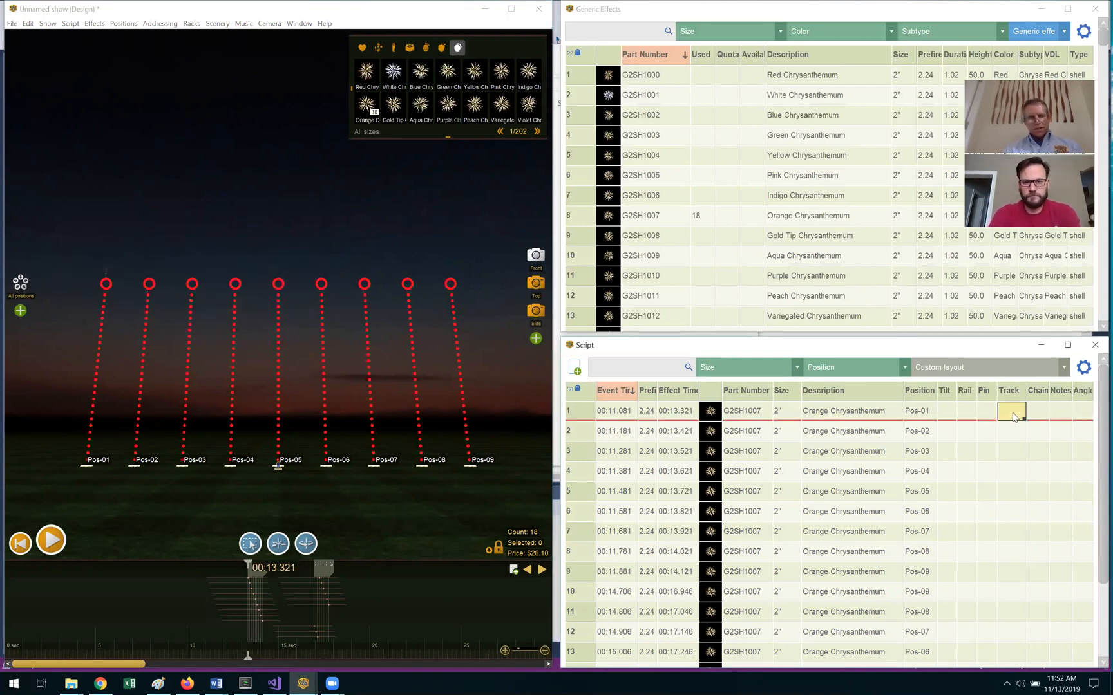
pyautogui.write('1')
pyautogui.press('Return')
pyautogui.write('1')
pyautogui.press('Return')
pyautogui.moveTo(1014, 411); pyautogui.dragTo(1023, 579)
# Assign track 2 to all nine events of the second sequence, from script row 10 to row 18.
pyautogui.click(1009, 599)
pyautogui.write('2')
pyautogui.press('Return')
pyautogui.write('2')
pyautogui.press('Return')
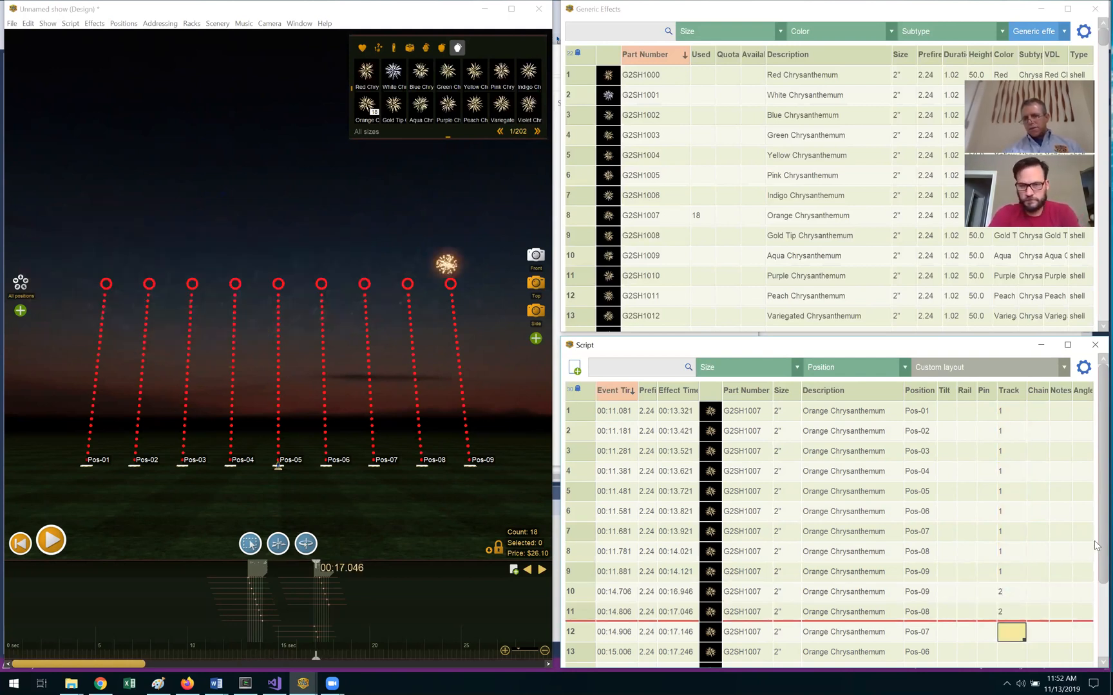
pyautogui.scroll(-1, 1096, 622)
pyautogui.scroll(-1, 1096, 621)
pyautogui.moveTo(1024, 497); pyautogui.dragTo(1026, 652)
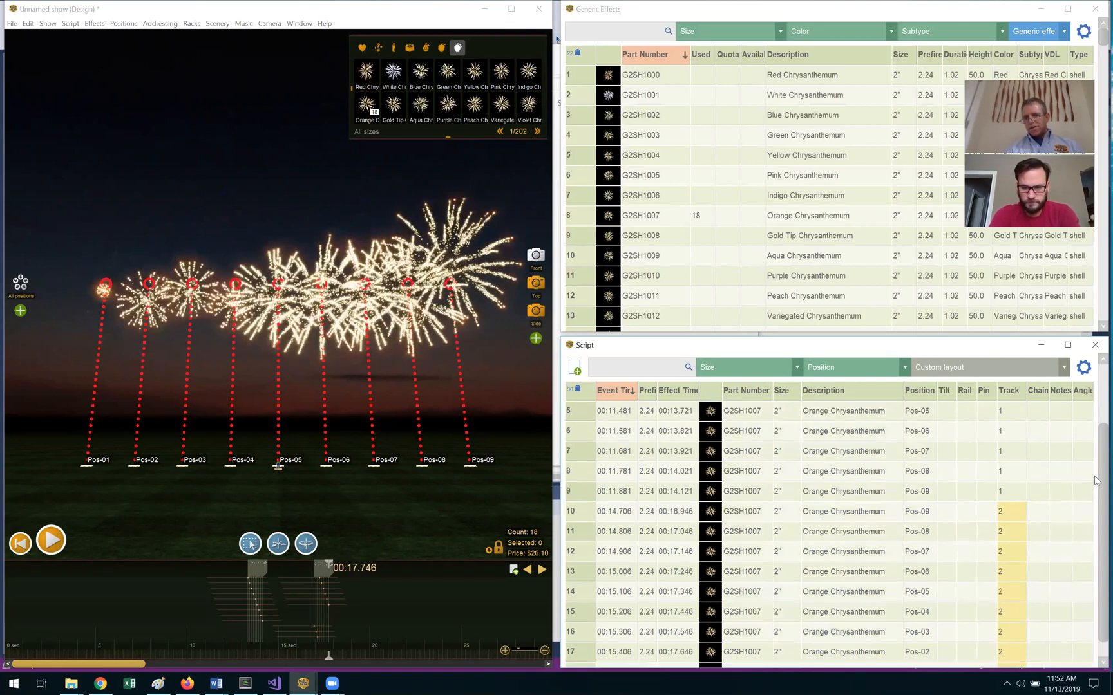
pyautogui.scroll(2, 1098, 548)
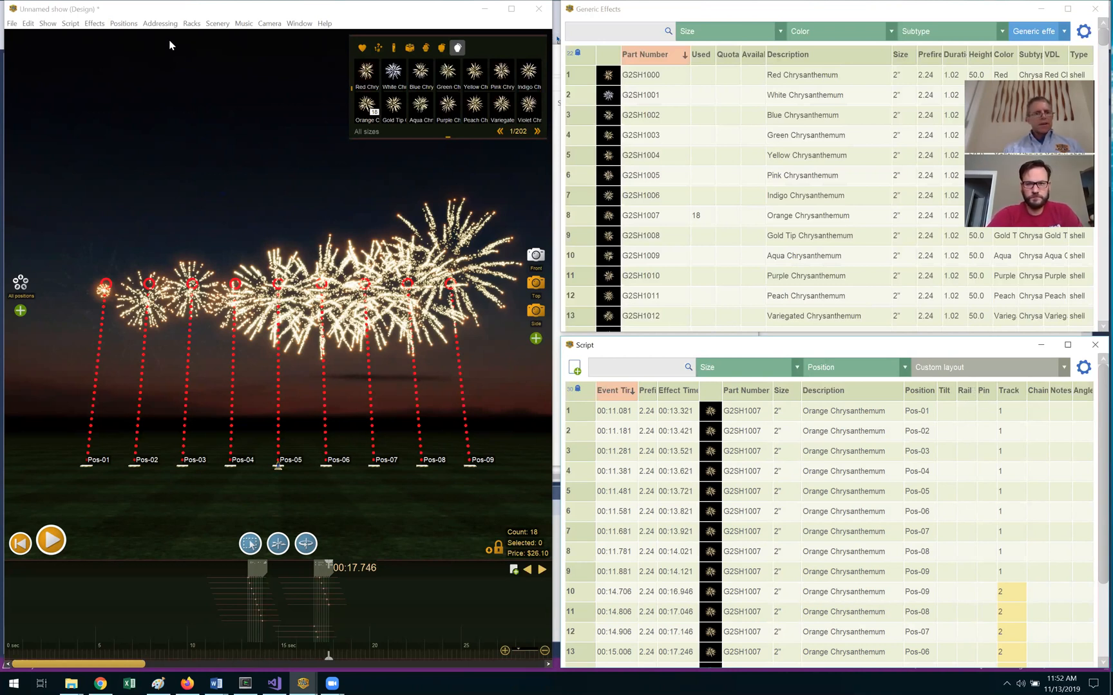
# Address the show for the Cobra firing system with module type COBRA v5.0 Separate Scripts By Tracks and dismiss the addressing summary.
pyautogui.click(160, 24)
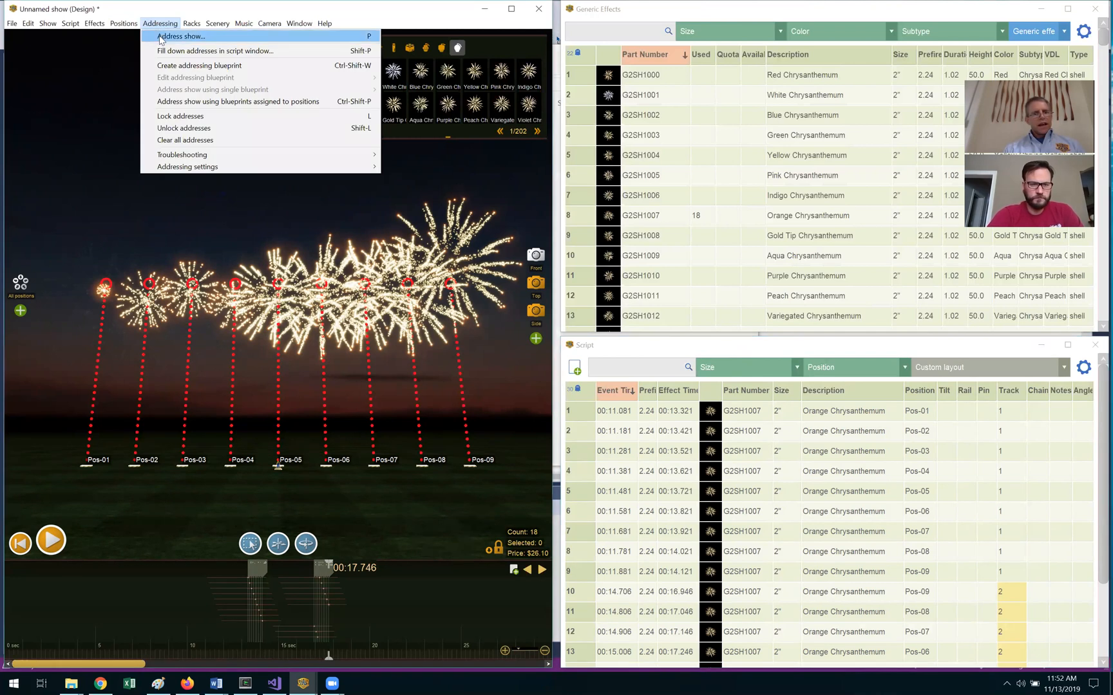
pyautogui.click(160, 37)
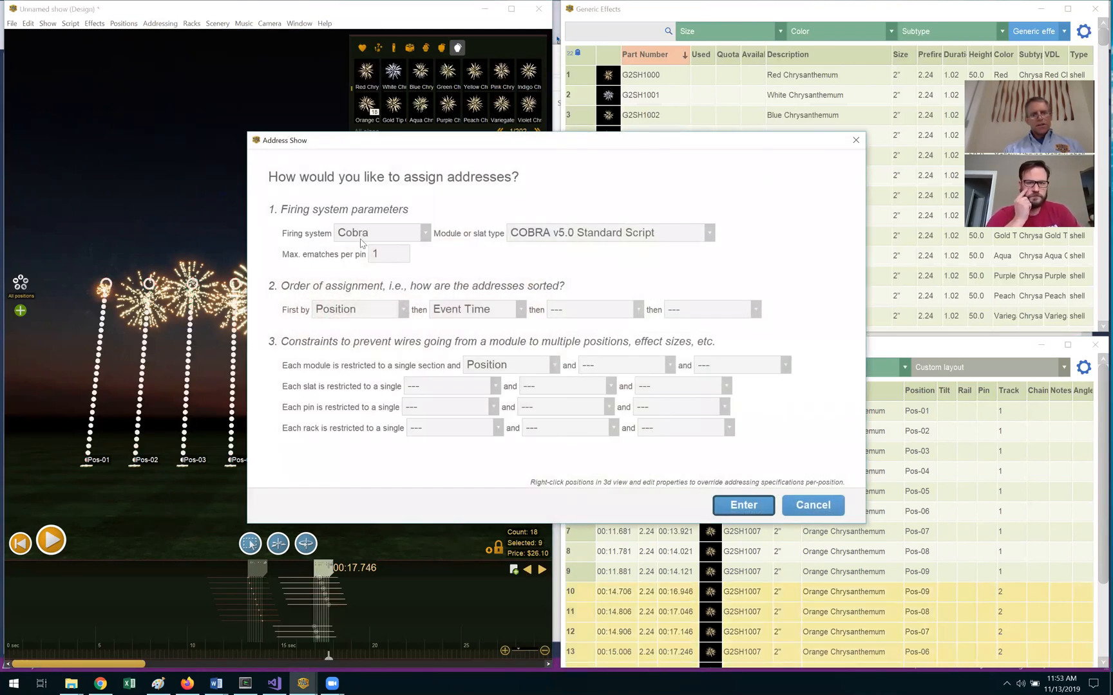
pyautogui.click(424, 232)
pyautogui.click(409, 222)
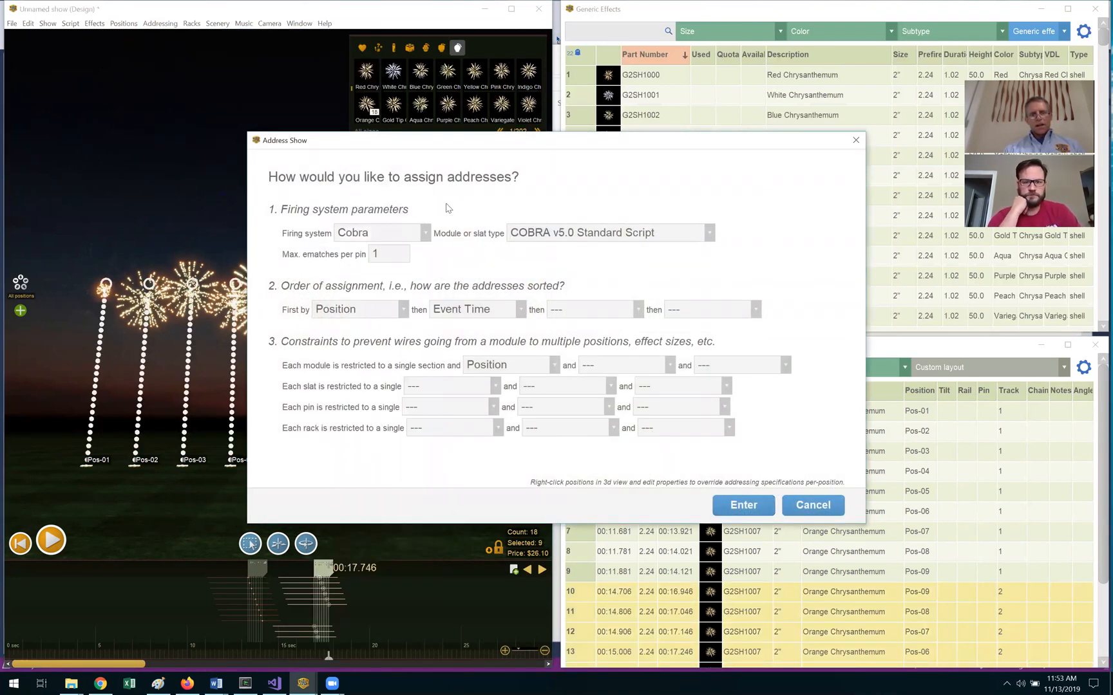
pyautogui.click(584, 237)
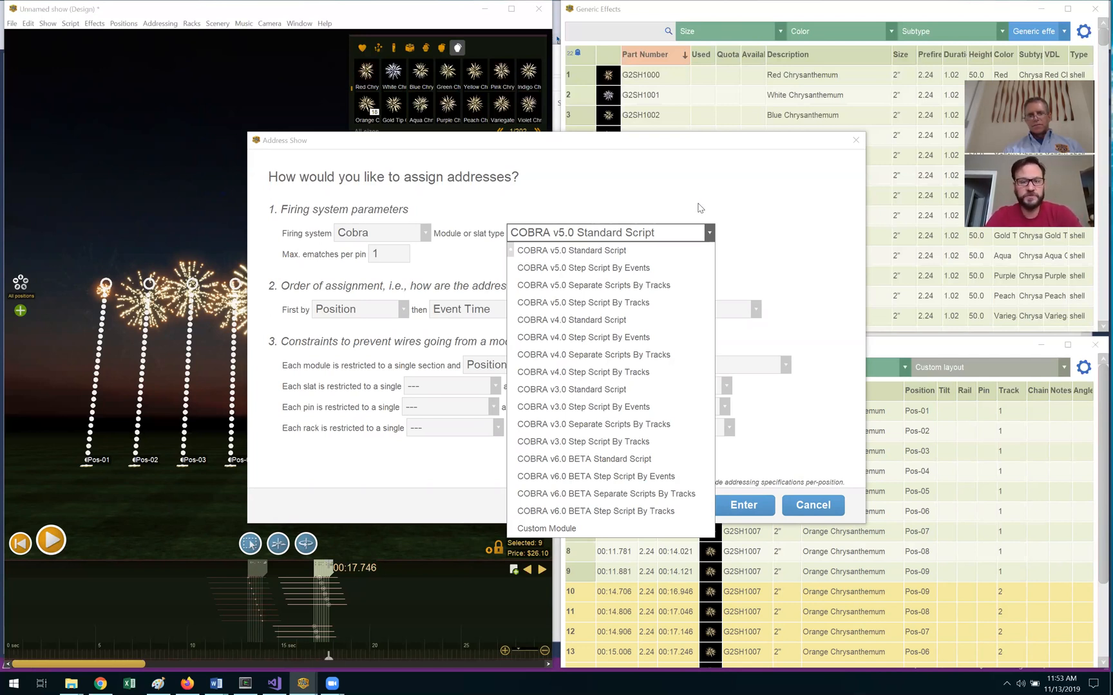
pyautogui.click(689, 285)
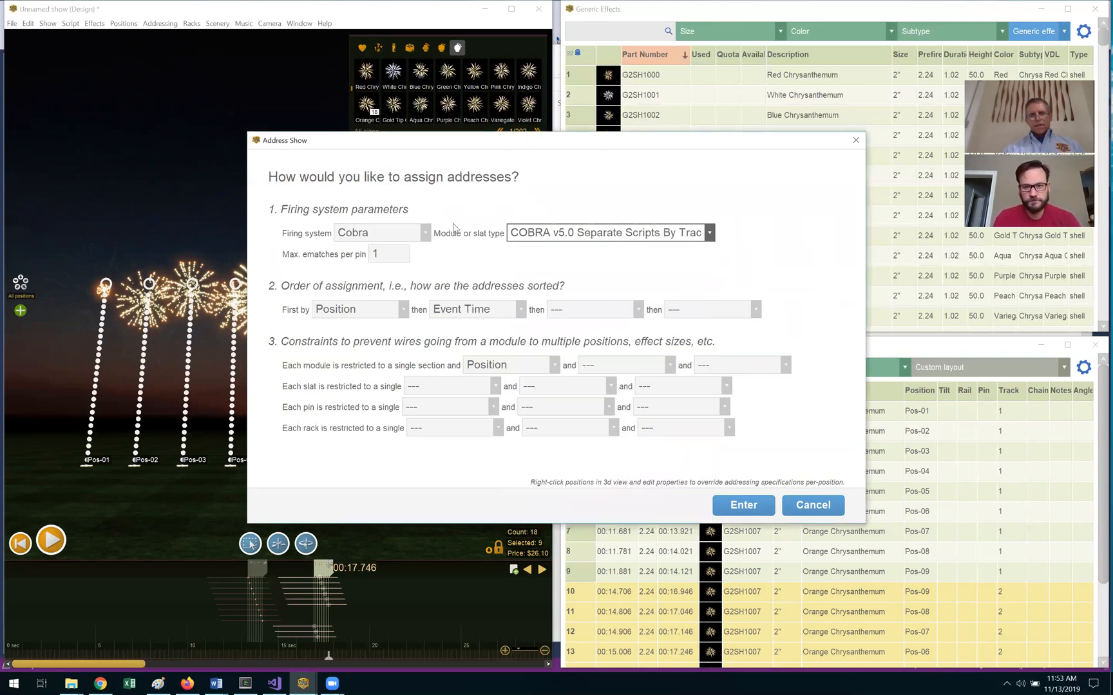
pyautogui.click(744, 506)
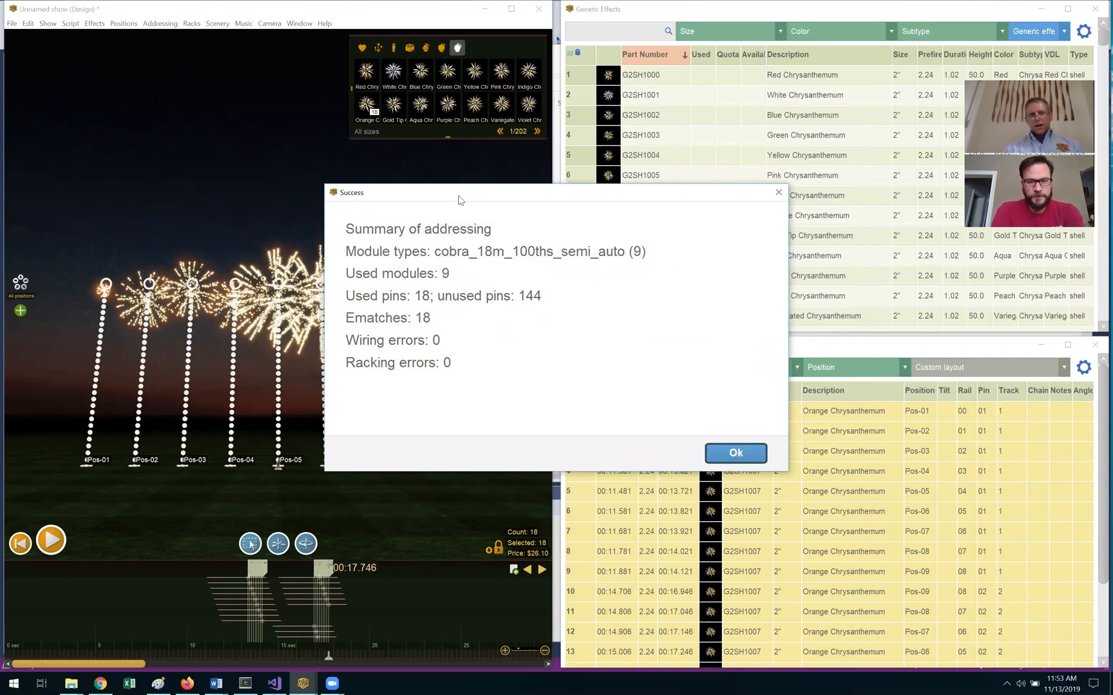
pyautogui.moveTo(459, 200); pyautogui.dragTo(652, 214)
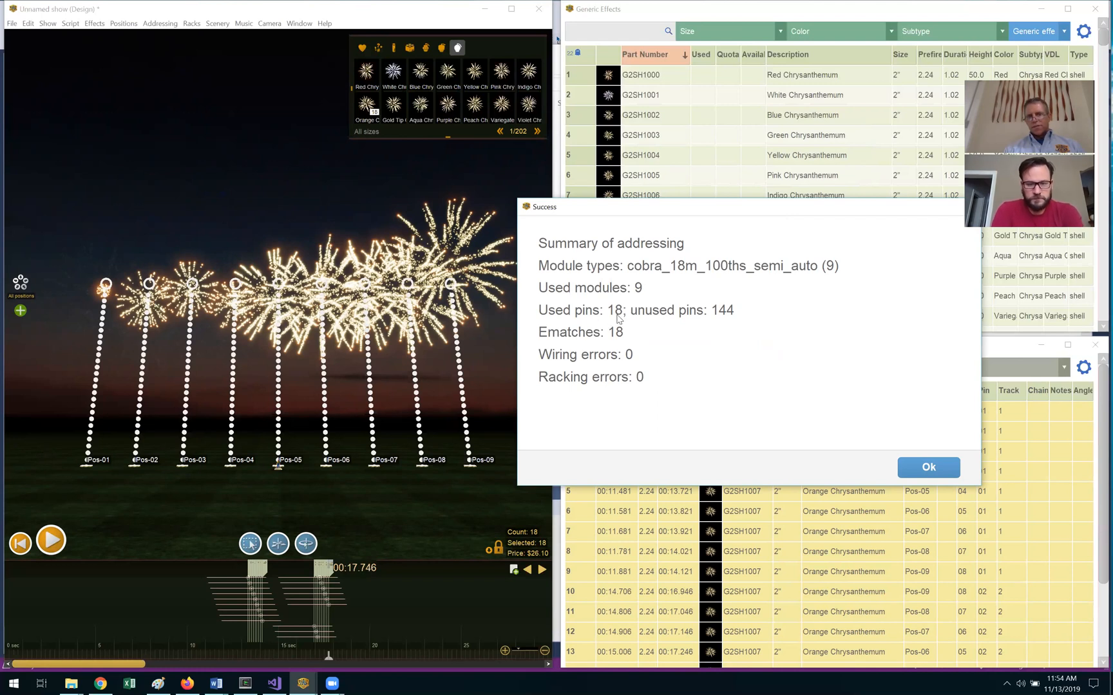
pyautogui.click(930, 467)
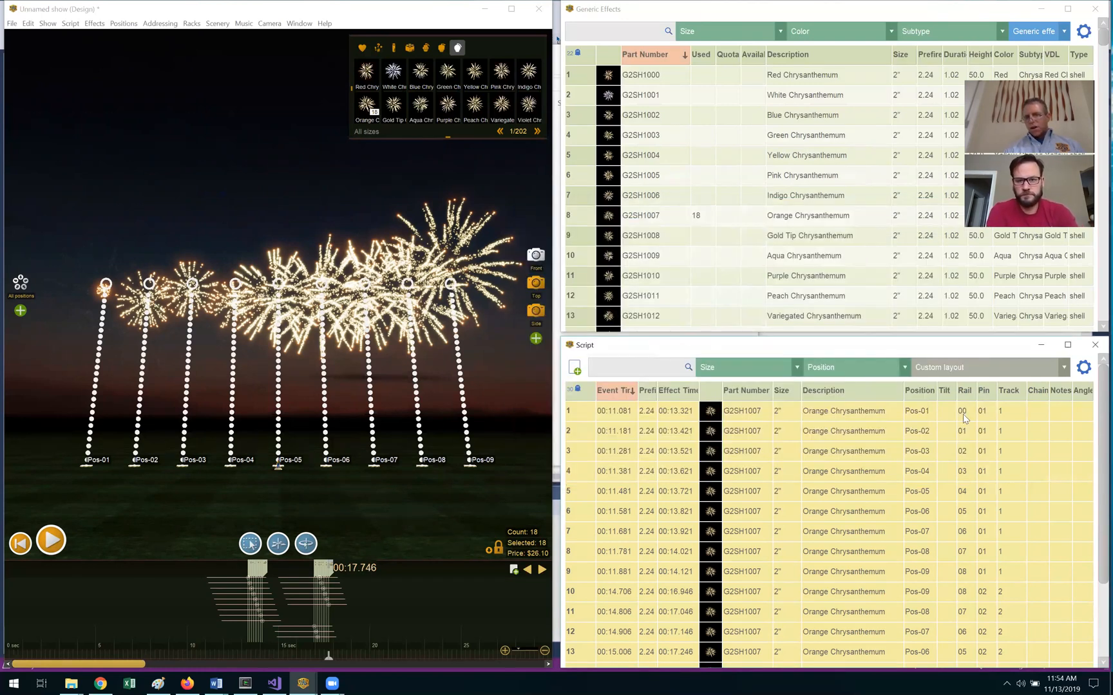
# Examine the Rail and Pin addresses assigned to the events in the script.
pyautogui.moveTo(964, 411); pyautogui.dragTo(982, 623)
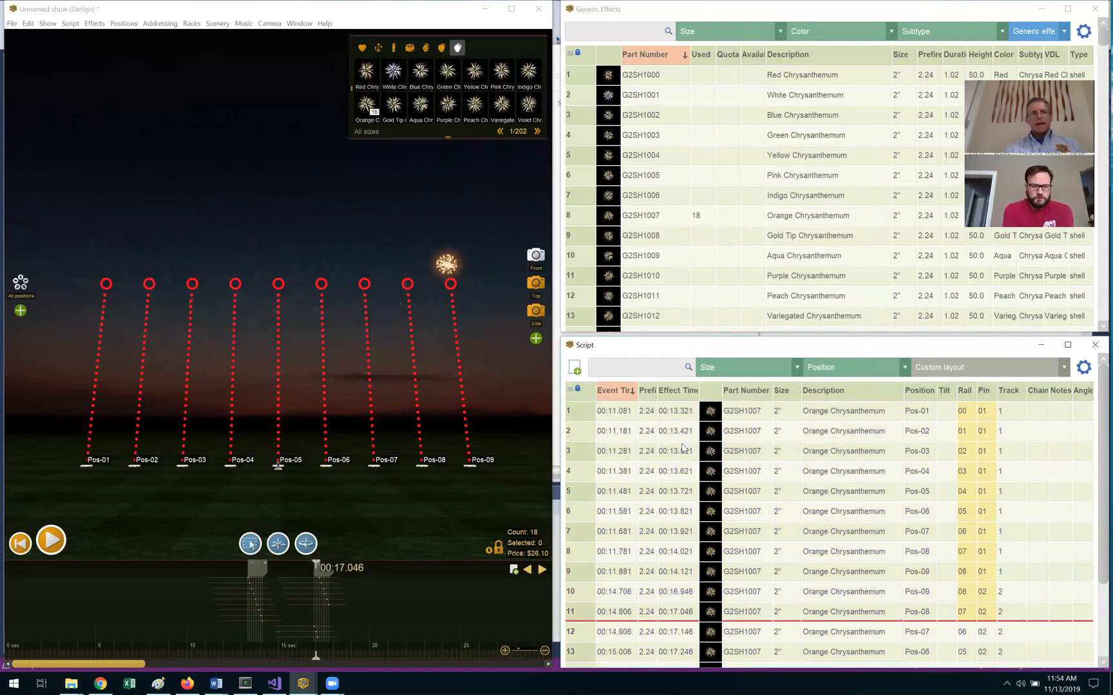
pyautogui.click(159, 24)
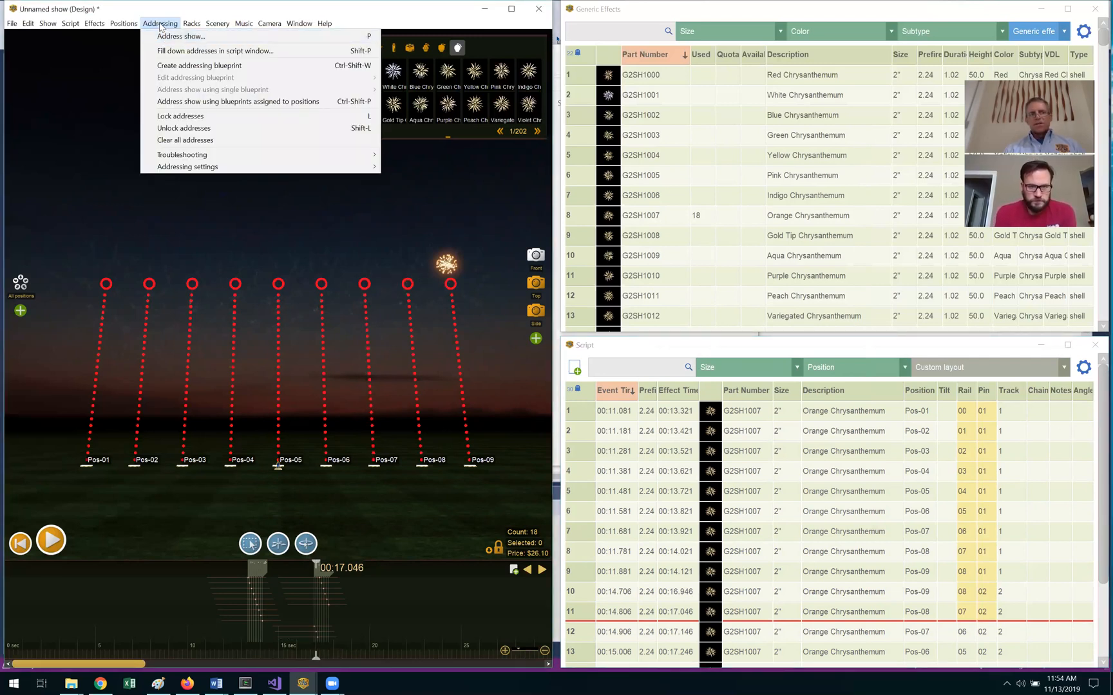
pyautogui.click(160, 26)
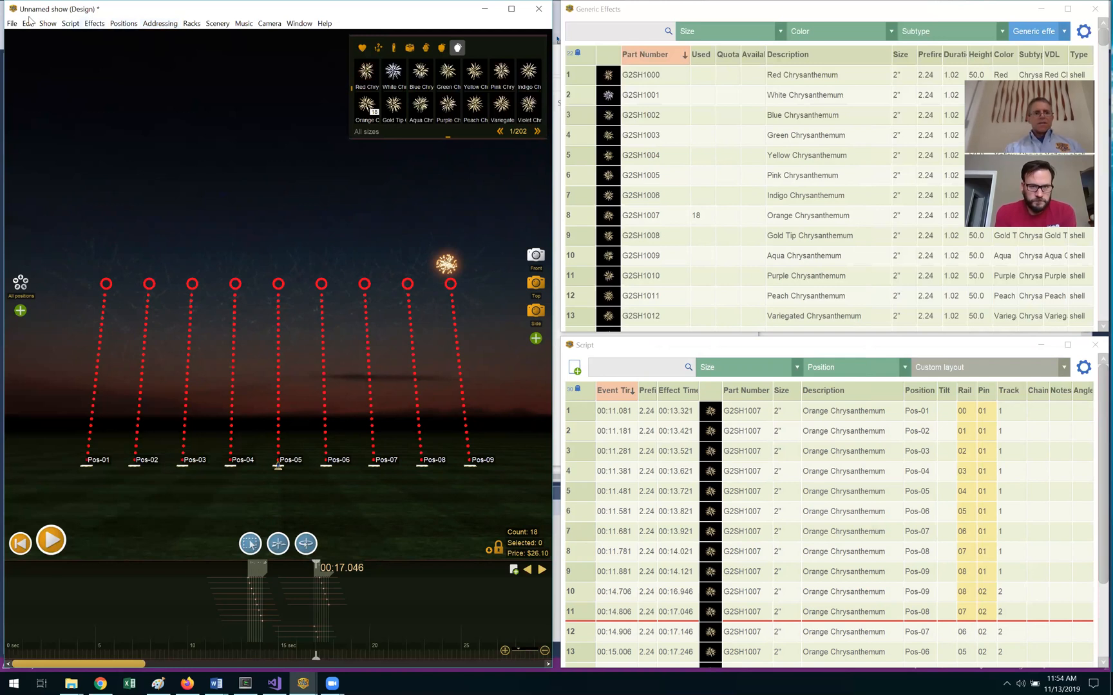
# Export the firing system script as a Cobra file named cobra to USB Drive (D:) and dismiss the export summary.
pyautogui.click(10, 25)
pyautogui.moveTo(95, 126)
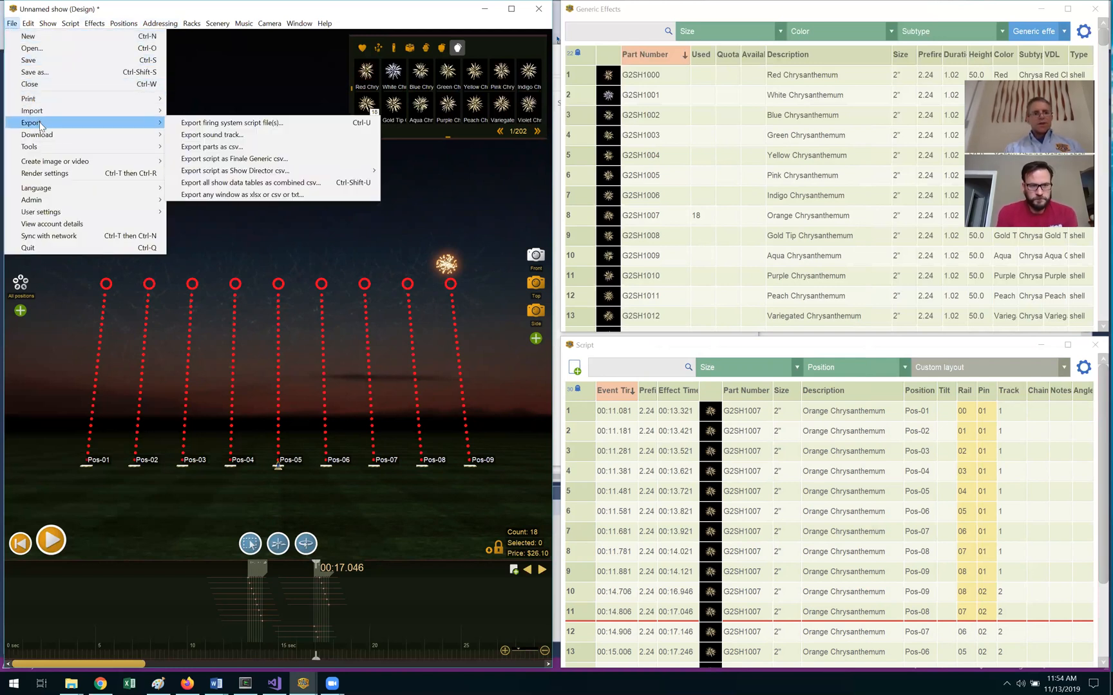
pyautogui.click(210, 125)
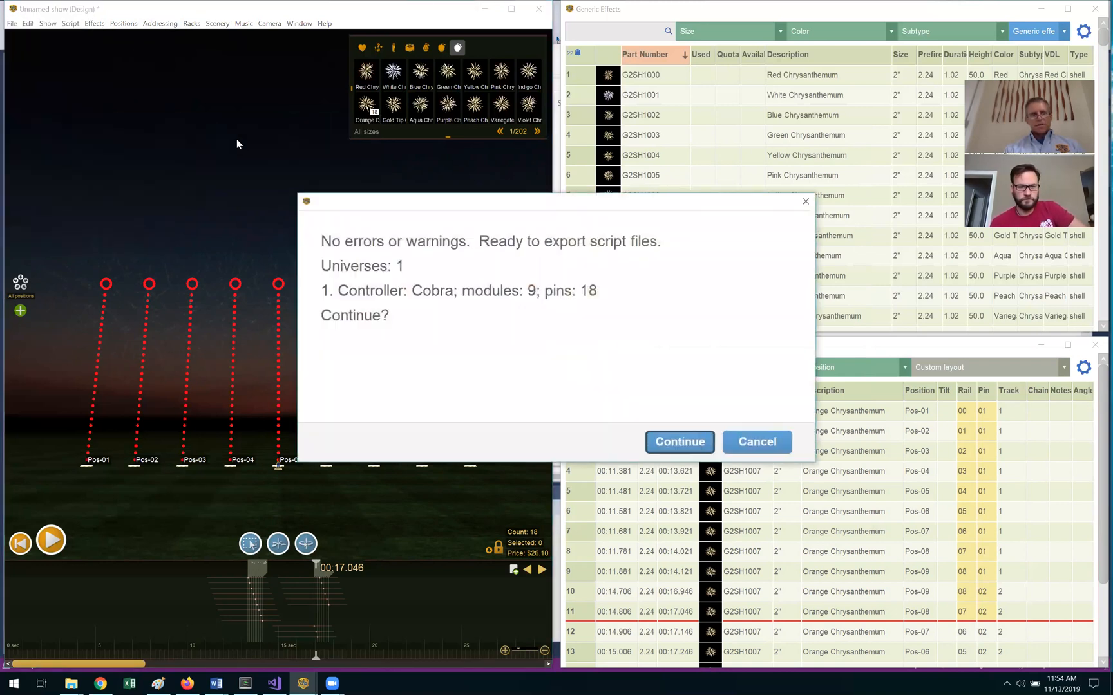
pyautogui.click(667, 443)
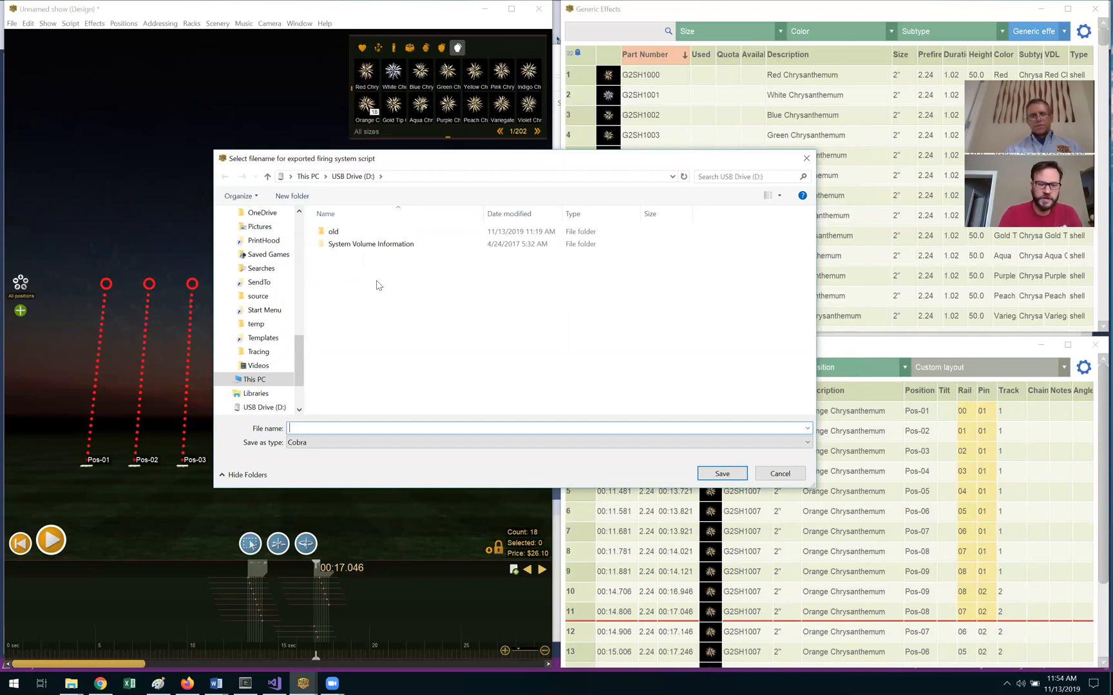
pyautogui.write('cobra')
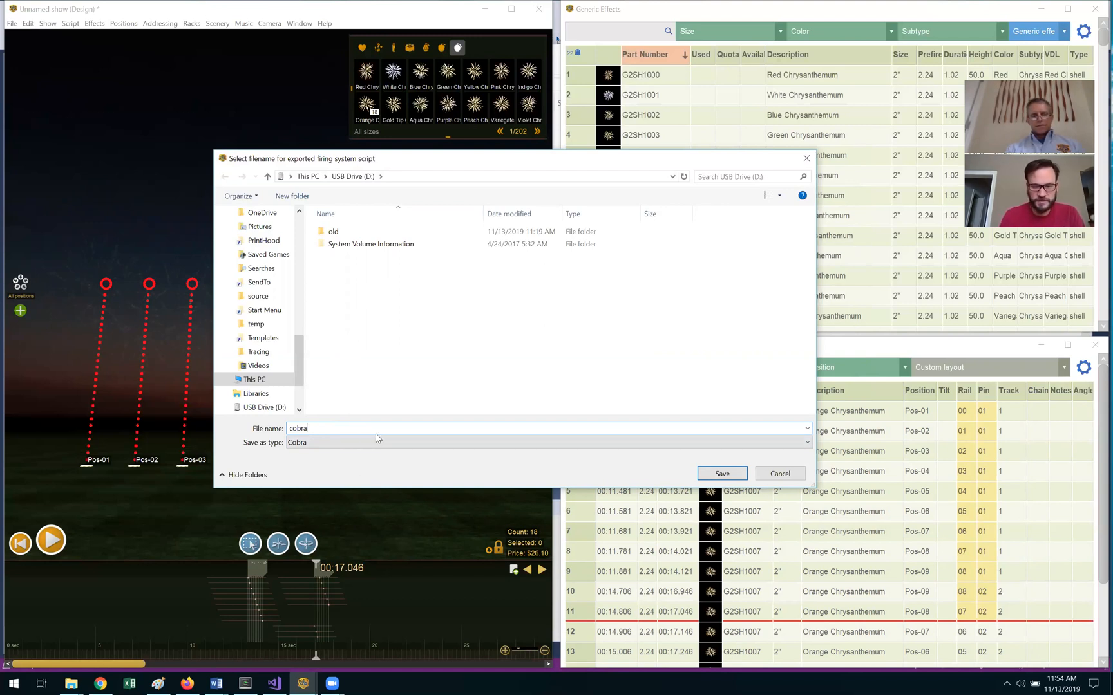
pyautogui.click(707, 474)
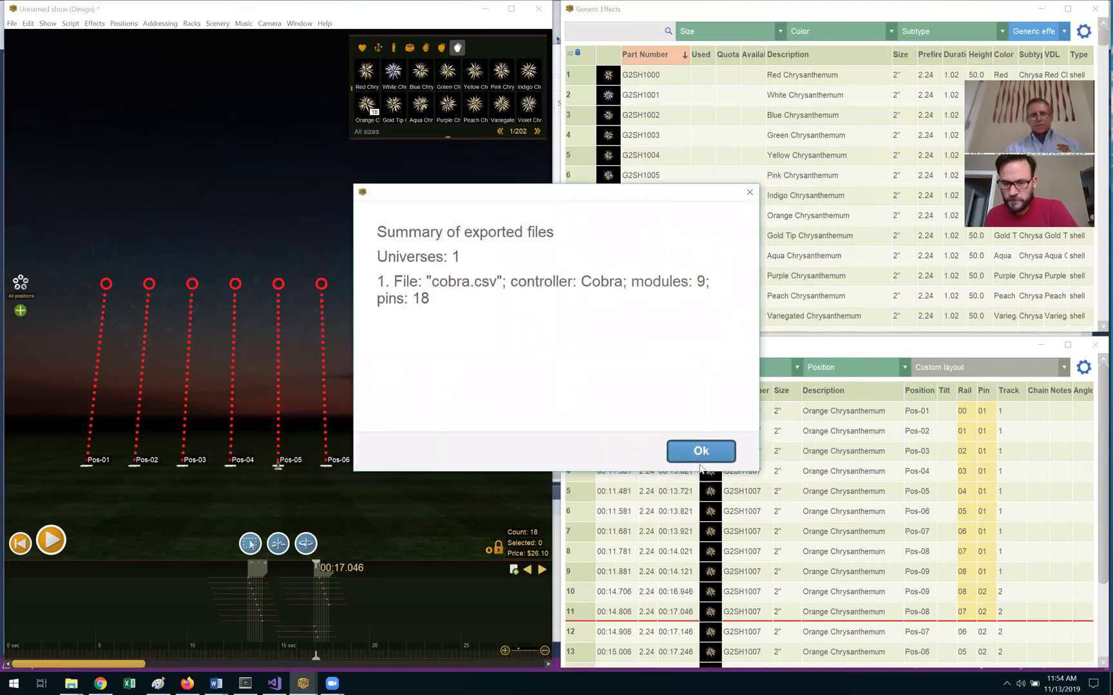
pyautogui.click(701, 465)
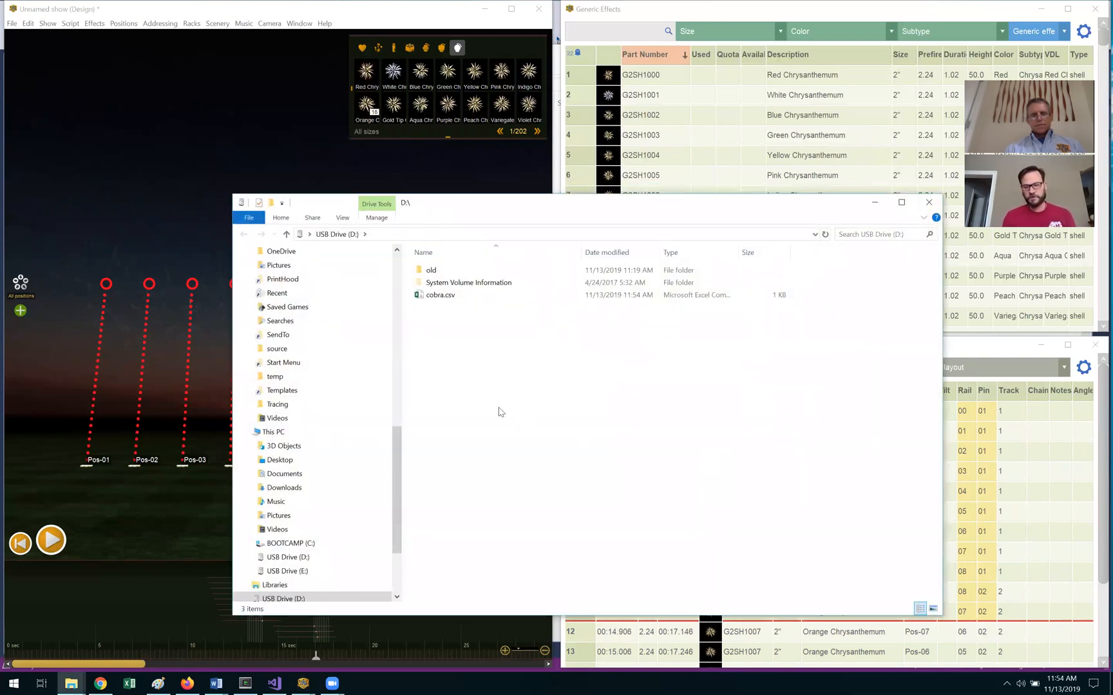
# Open the exported cobra.csv in Excel and auto-fit all column widths to their contents.
pyautogui.doubleClick(423, 296)
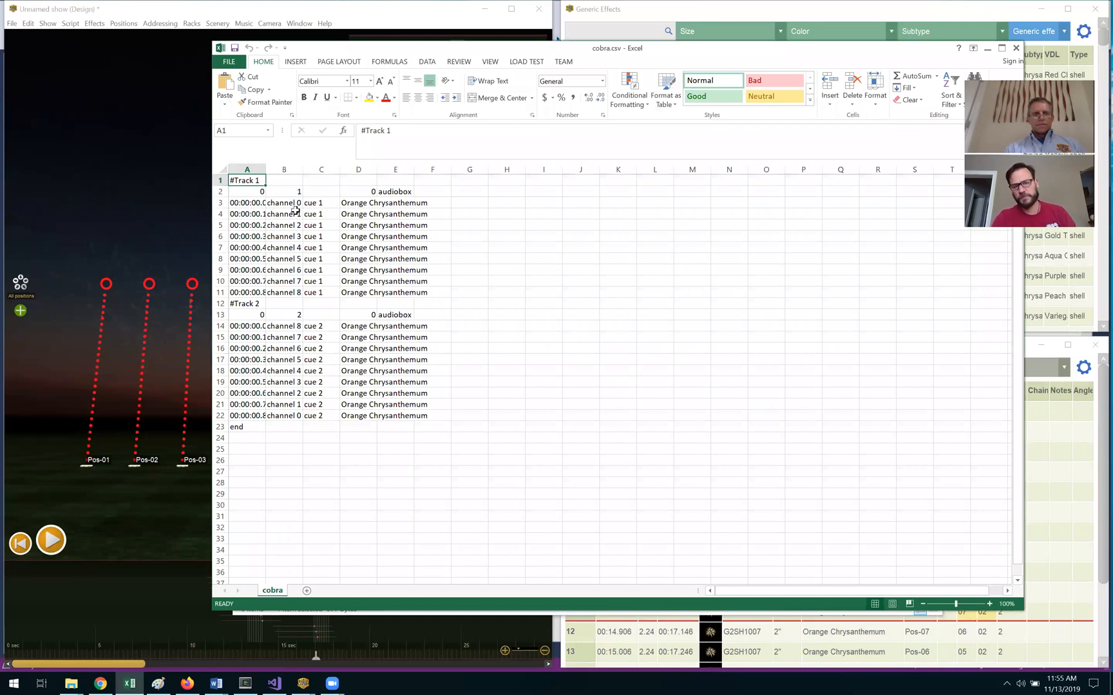
pyautogui.click(220, 170)
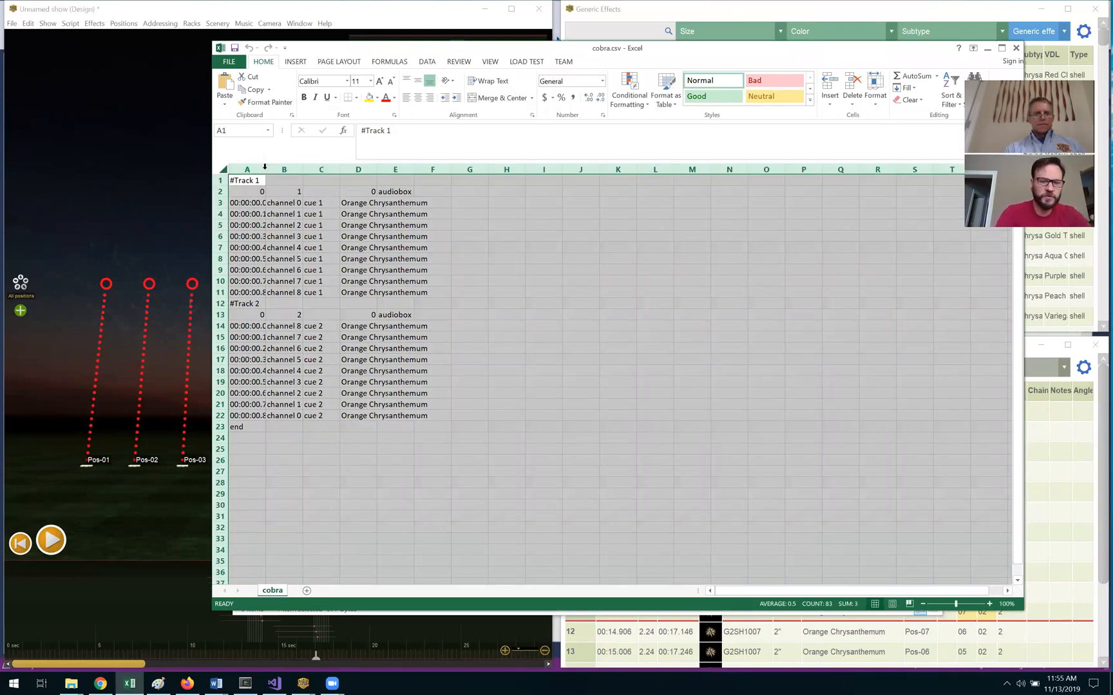
pyautogui.doubleClick(266, 169)
pyautogui.click(318, 469)
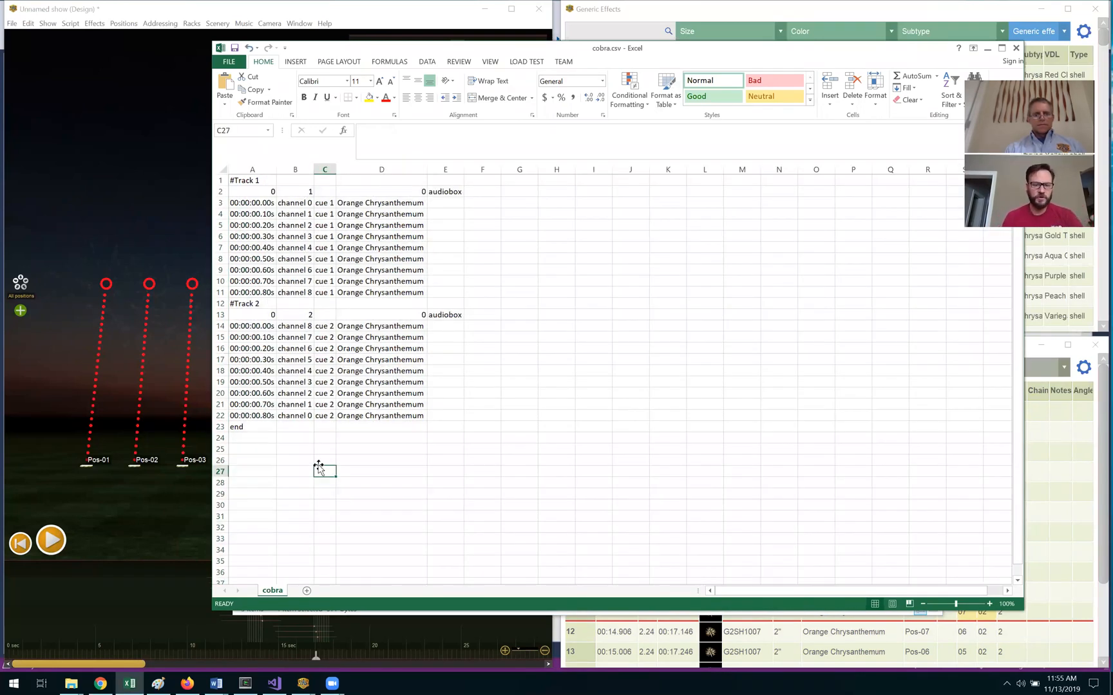
# Examine the event rows in the Track 1 and Track 2 sections, comparing the channel assignments in B3:B11 and B14:B22.
pyautogui.keyDown('ctrl'); pyautogui.scroll(3, 317, 453); pyautogui.keyUp('ctrl')
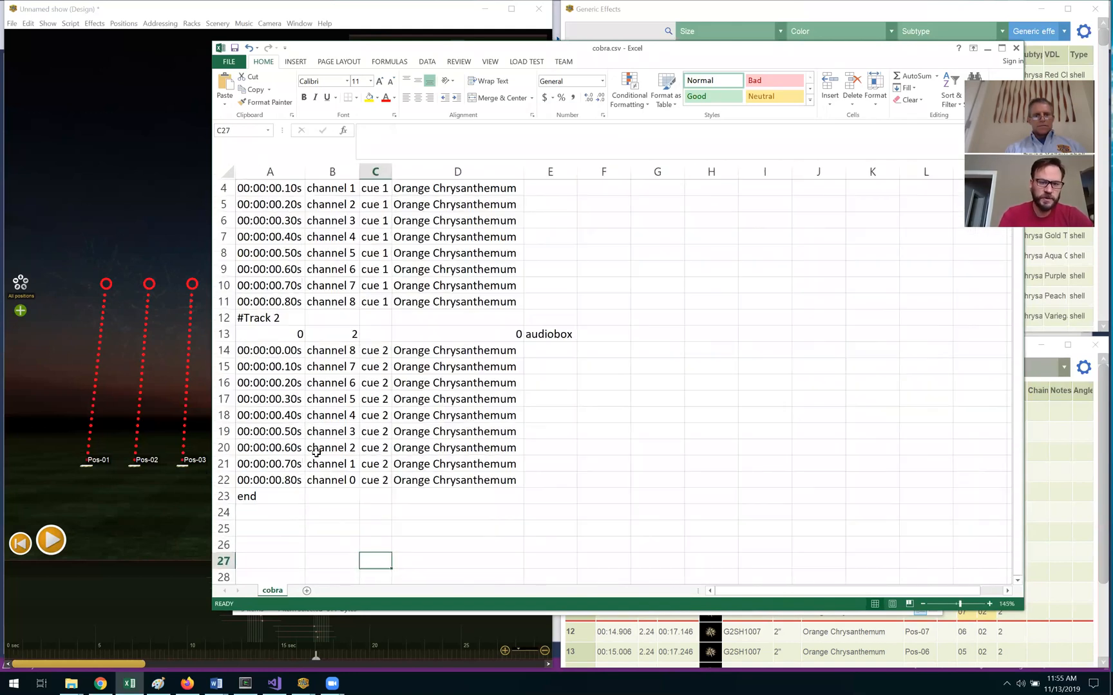
pyautogui.scroll(1, 316, 453)
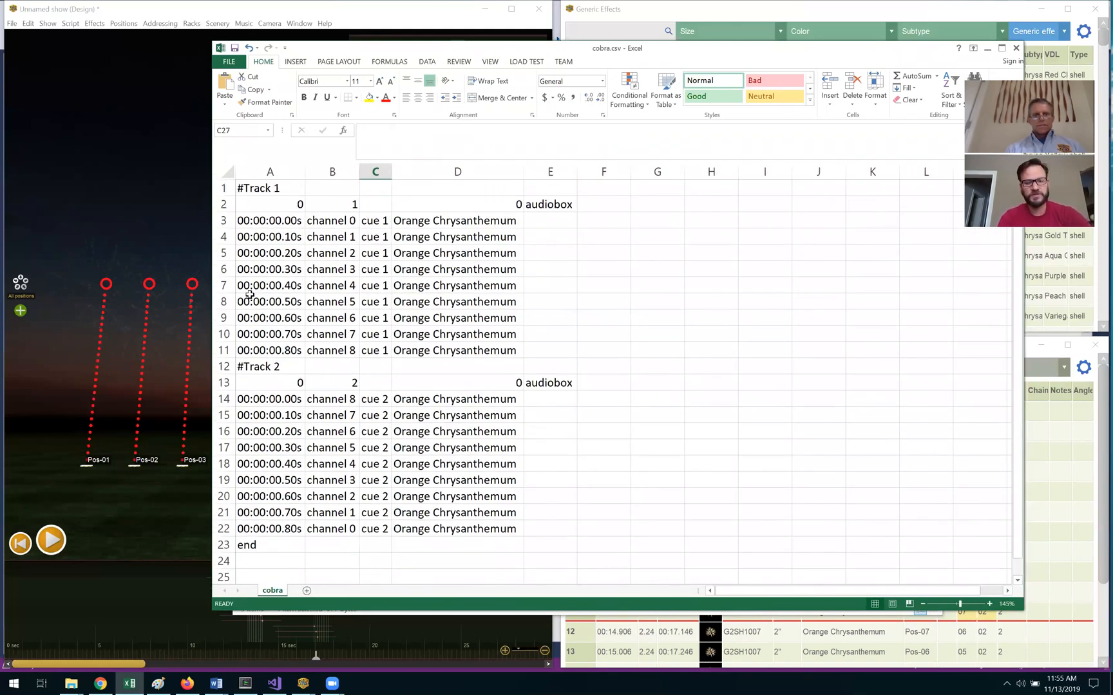
pyautogui.moveTo(224, 204); pyautogui.dragTo(222, 350)
pyautogui.click(312, 416)
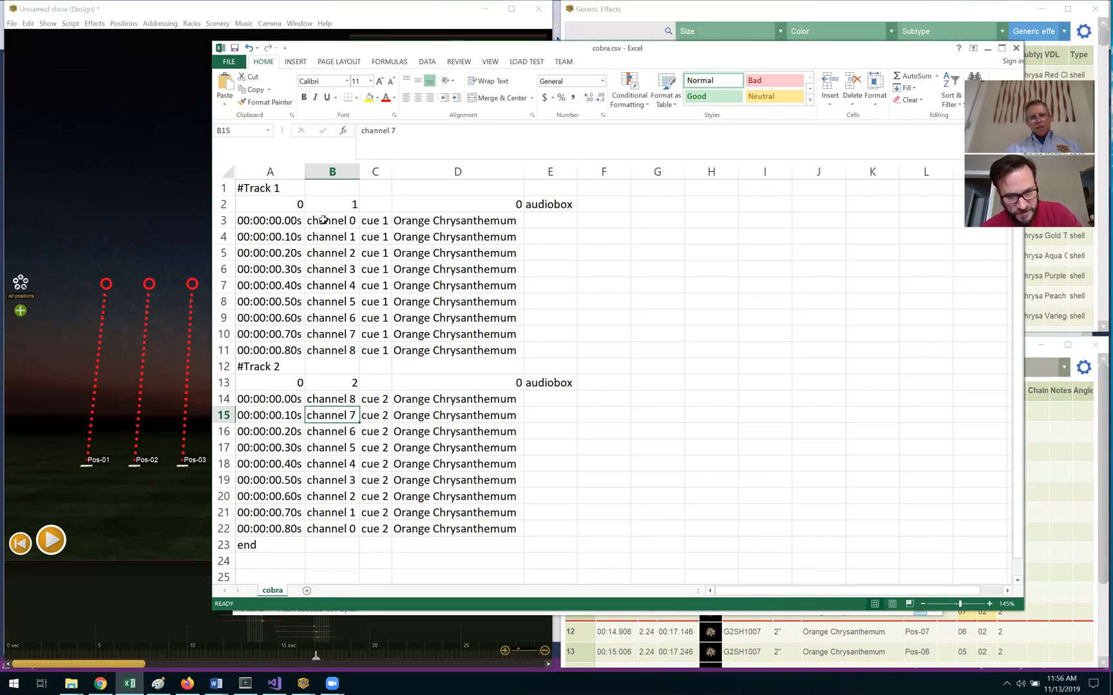
pyautogui.moveTo(323, 220); pyautogui.dragTo(325, 345)
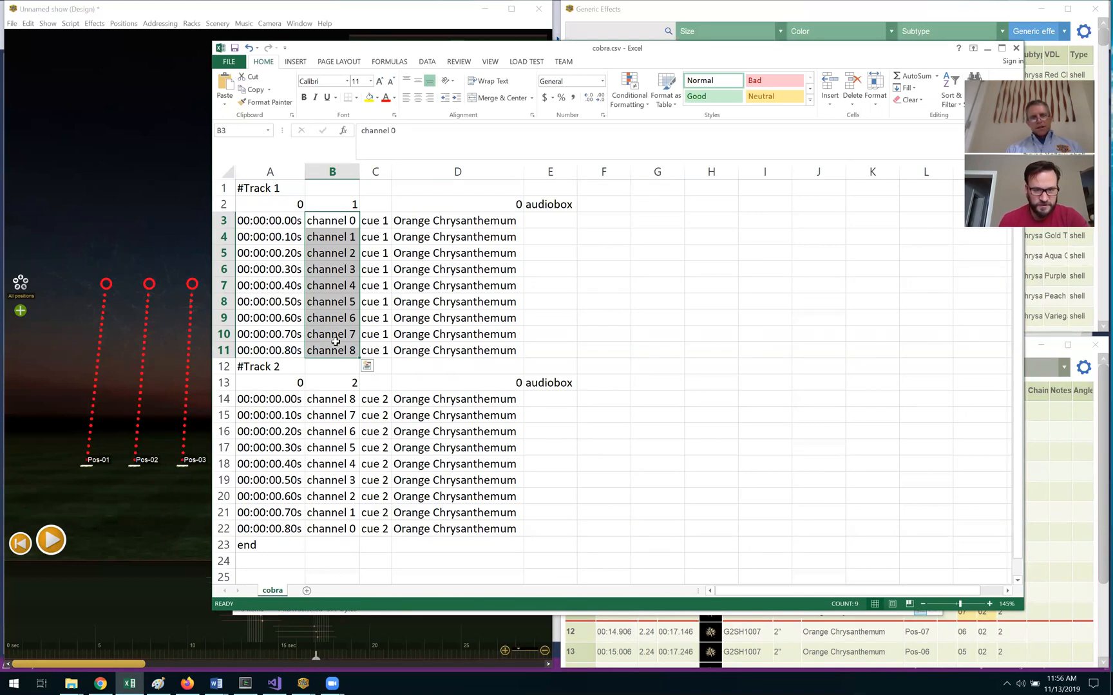
pyautogui.moveTo(332, 400); pyautogui.dragTo(331, 534)
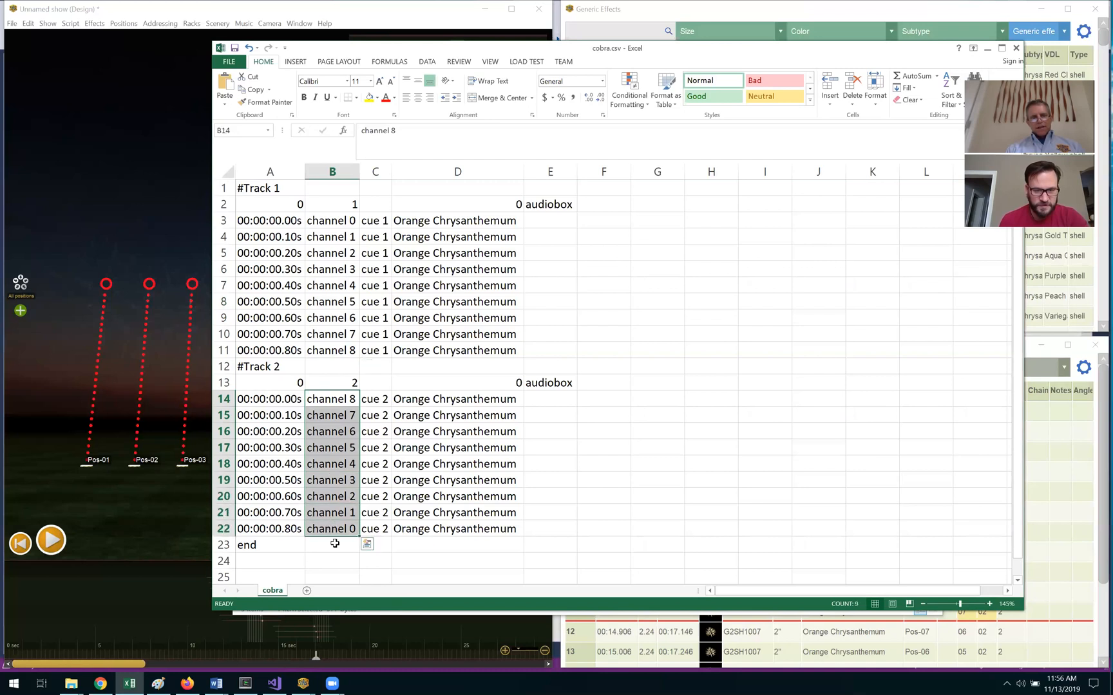
pyautogui.click(335, 544)
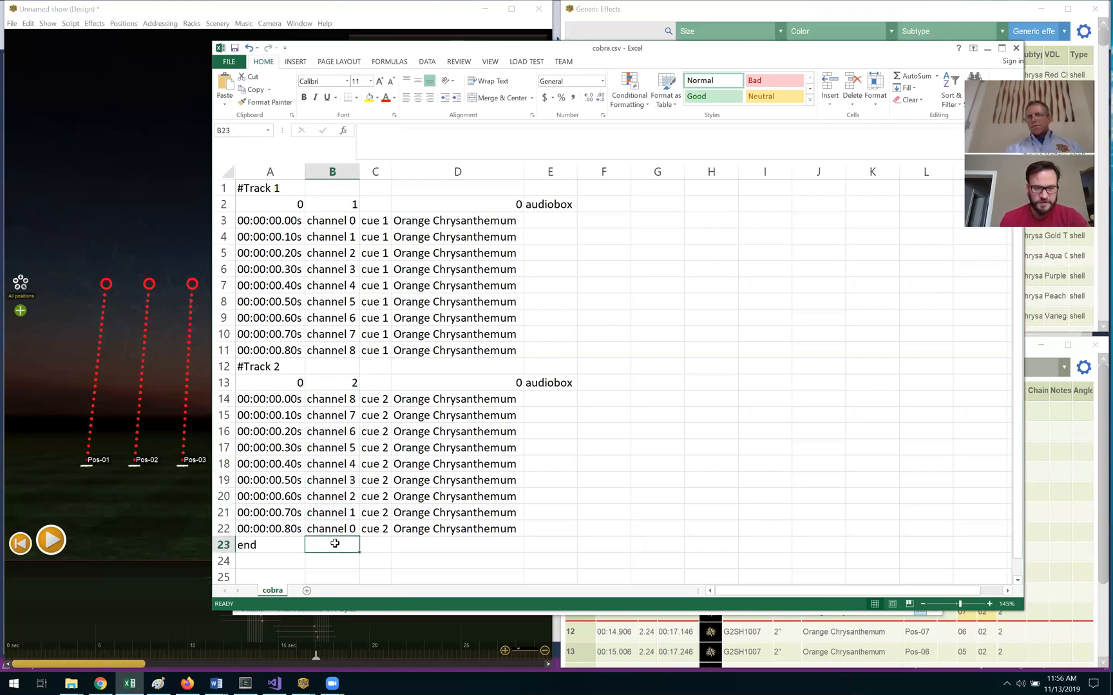